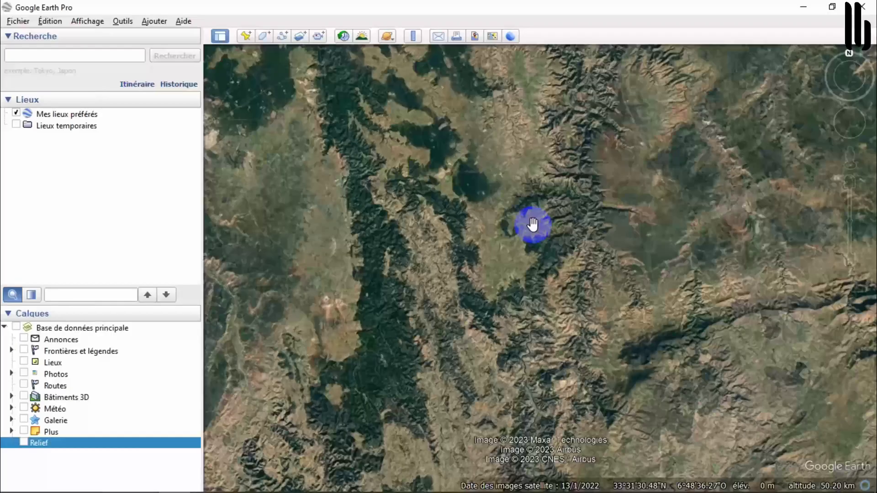
Step: Find the hilly terrain south of the elongated green reservoir and turn on the Relief layer
{"action": "scroll", "coordinate": [695, 290], "scroll_direction": "down", "scroll_amount": 3}
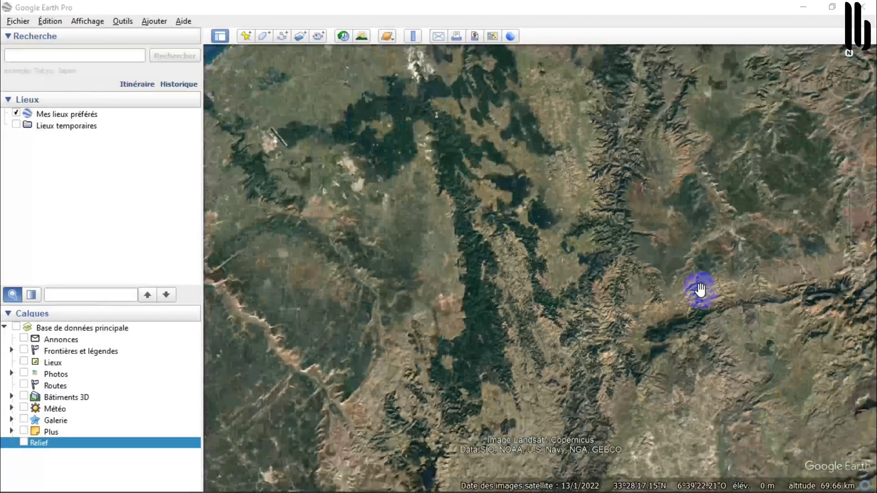
{"action": "scroll", "coordinate": [597, 266], "scroll_direction": "down", "scroll_amount": 4}
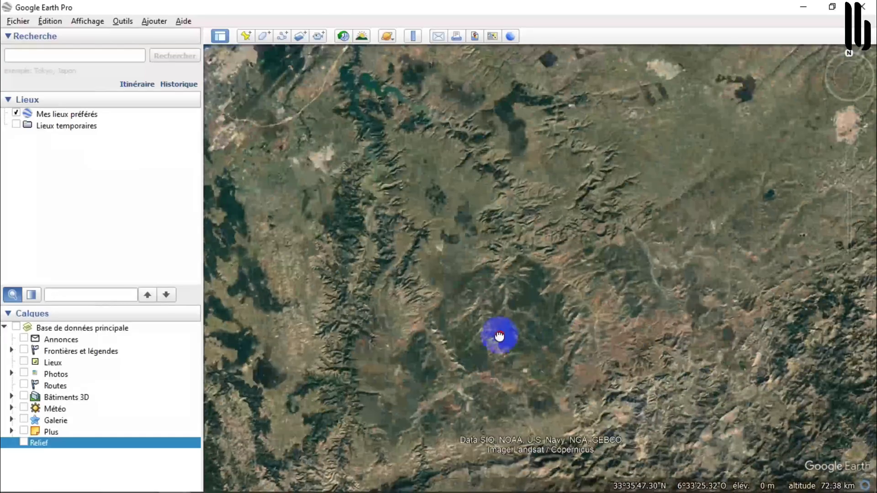
{"action": "scroll", "coordinate": [495, 274], "scroll_direction": "up", "scroll_amount": 4}
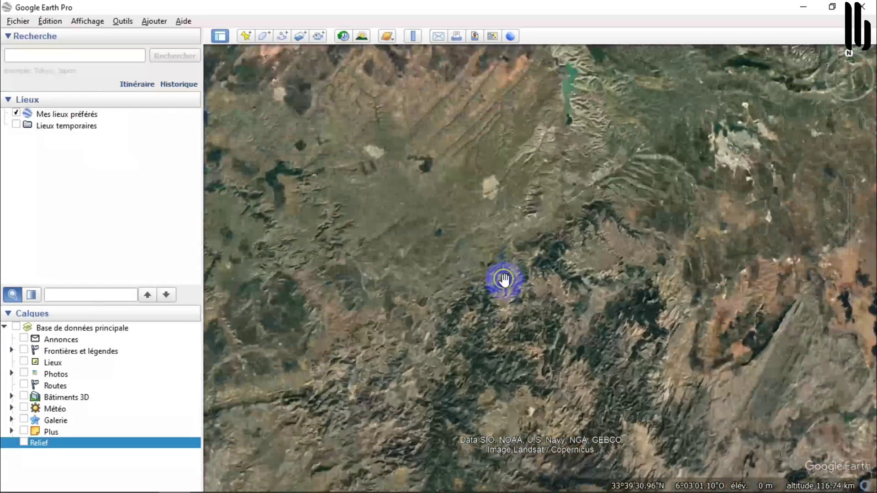
{"action": "scroll", "coordinate": [560, 274], "scroll_direction": "up", "scroll_amount": 3}
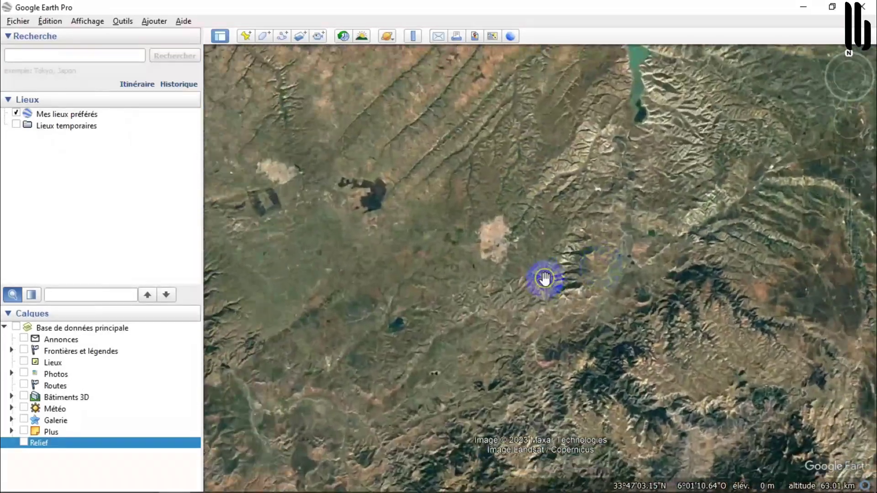
{"action": "scroll", "coordinate": [567, 303], "scroll_direction": "down", "scroll_amount": 1}
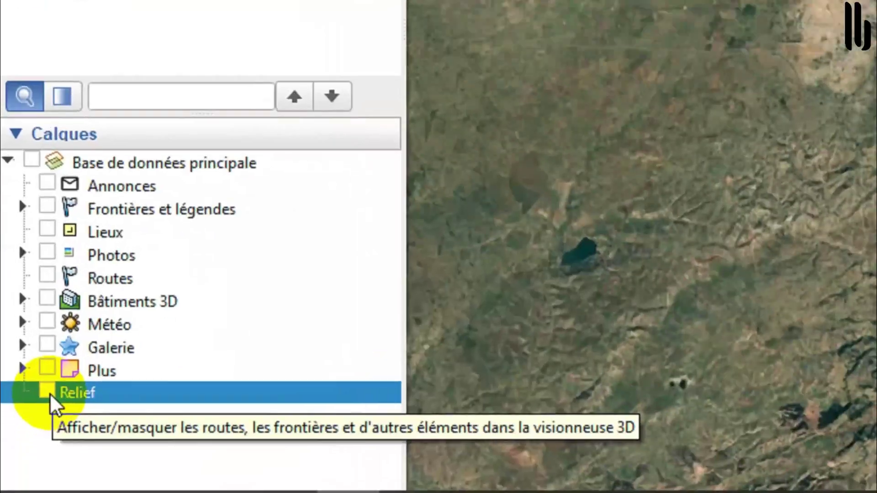
{"action": "left_click", "coordinate": [24, 443]}
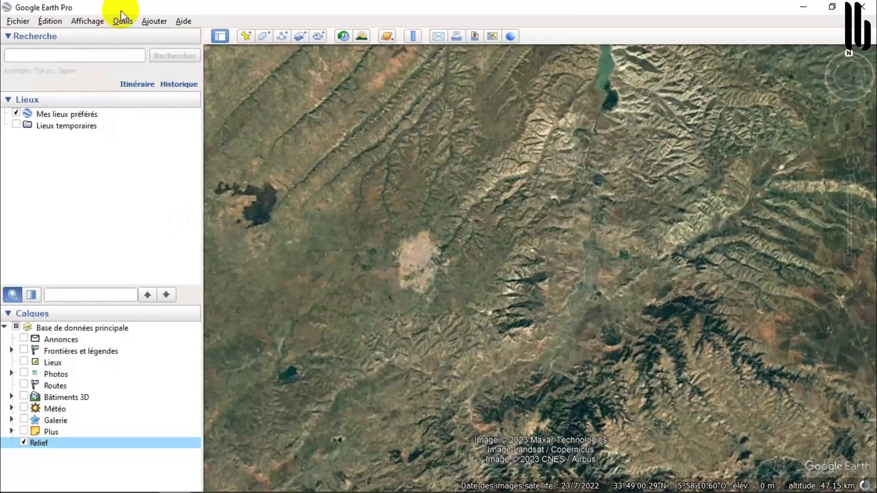
Step: Start a new path named Points_Topo and move its properties window aside to free the map
{"action": "left_click", "coordinate": [284, 38]}
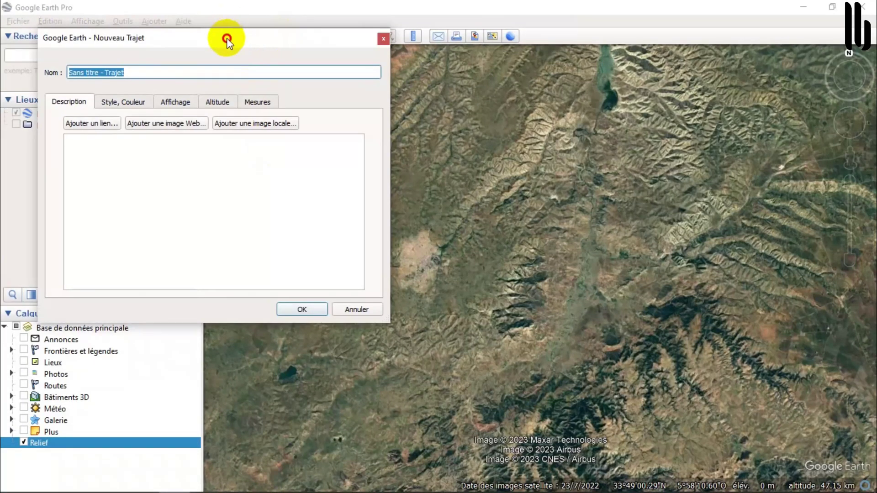
{"action": "left_click_drag", "start_coordinate": [231, 36], "coordinate": [321, 135]}
{"action": "type", "text": "Poi"}
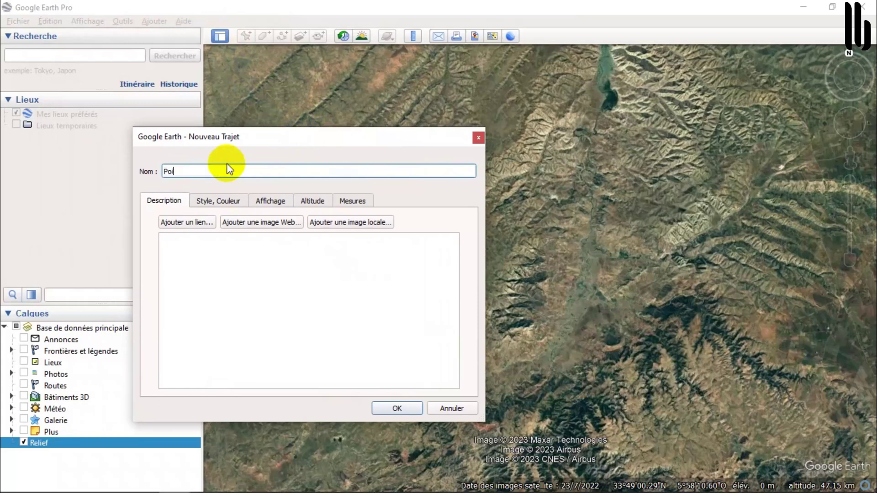
{"action": "type", "text": "nts_Topo"}
{"action": "left_click", "coordinate": [403, 315]}
{"action": "left_click_drag", "start_coordinate": [365, 141], "coordinate": [150, 146]}
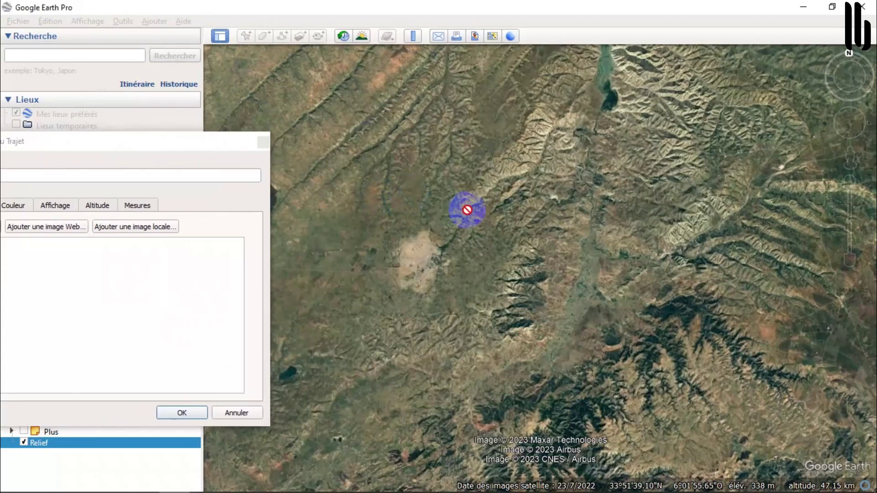
Step: Draw the path freehand as dense back-and-forth east-west sweeps over the terrain south of the reservoir
{"action": "scroll", "coordinate": [397, 179], "scroll_direction": "down", "scroll_amount": 1}
{"action": "scroll", "coordinate": [433, 181], "scroll_direction": "down", "scroll_amount": 1}
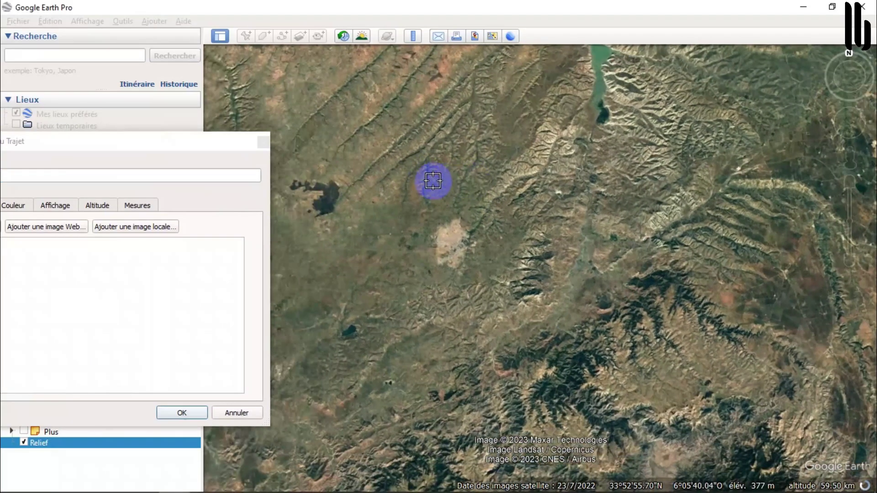
{"action": "mouse_move", "coordinate": [496, 171]}
{"action": "left_mouse_down"}
{"action": "mouse_move", "coordinate": [642, 175]}
{"action": "mouse_move", "coordinate": [797, 154]}
{"action": "mouse_move", "coordinate": [828, 157]}
{"action": "mouse_move", "coordinate": [833, 186]}
{"action": "mouse_move", "coordinate": [752, 202]}
{"action": "mouse_move", "coordinate": [306, 197]}
{"action": "mouse_move", "coordinate": [303, 204]}
{"action": "mouse_move", "coordinate": [570, 209]}
{"action": "left_mouse_up"}
{"action": "mouse_move", "coordinate": [831, 209]}
{"action": "left_mouse_down"}
{"action": "mouse_move", "coordinate": [826, 237]}
{"action": "mouse_move", "coordinate": [572, 256]}
{"action": "mouse_move", "coordinate": [431, 257]}
{"action": "mouse_move", "coordinate": [295, 243]}
{"action": "mouse_move", "coordinate": [308, 266]}
{"action": "mouse_move", "coordinate": [511, 275]}
{"action": "mouse_move", "coordinate": [676, 266]}
{"action": "mouse_move", "coordinate": [785, 244]}
{"action": "mouse_move", "coordinate": [835, 254]}
{"action": "mouse_move", "coordinate": [830, 274]}
{"action": "mouse_move", "coordinate": [534, 294]}
{"action": "mouse_move", "coordinate": [317, 285]}
{"action": "left_mouse_up"}
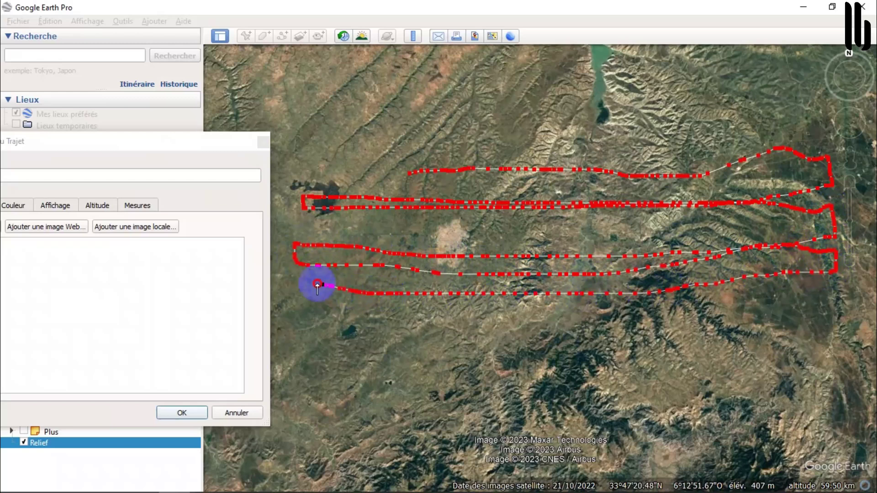
{"action": "mouse_move", "coordinate": [482, 321]}
{"action": "left_mouse_down"}
{"action": "mouse_move", "coordinate": [802, 296]}
{"action": "mouse_move", "coordinate": [760, 334]}
{"action": "mouse_move", "coordinate": [448, 348]}
{"action": "mouse_move", "coordinate": [313, 374]}
{"action": "mouse_move", "coordinate": [636, 372]}
{"action": "mouse_move", "coordinate": [766, 392]}
{"action": "mouse_move", "coordinate": [627, 409]}
{"action": "mouse_move", "coordinate": [317, 416]}
{"action": "mouse_move", "coordinate": [563, 407]}
{"action": "mouse_move", "coordinate": [670, 426]}
{"action": "mouse_move", "coordinate": [721, 403]}
{"action": "mouse_move", "coordinate": [672, 348]}
{"action": "left_mouse_up"}
{"action": "scroll", "coordinate": [713, 397], "scroll_direction": "down", "scroll_amount": 1}
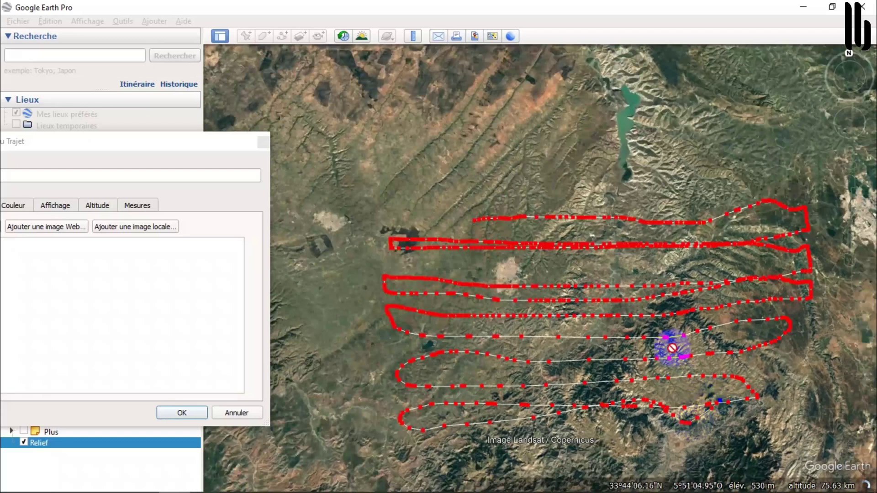
Step: Extend the path with crossing north-south and diagonal strokes, including loops around the reservoir, and accept the finished path
{"action": "mouse_move", "coordinate": [435, 443]}
{"action": "left_mouse_down"}
{"action": "mouse_move", "coordinate": [667, 434]}
{"action": "mouse_move", "coordinate": [621, 462]}
{"action": "left_mouse_up"}
{"action": "mouse_move", "coordinate": [412, 461]}
{"action": "left_mouse_down"}
{"action": "mouse_move", "coordinate": [364, 405]}
{"action": "mouse_move", "coordinate": [358, 260]}
{"action": "left_mouse_up"}
{"action": "mouse_move", "coordinate": [479, 179]}
{"action": "left_mouse_down"}
{"action": "mouse_move", "coordinate": [718, 201]}
{"action": "mouse_move", "coordinate": [724, 365]}
{"action": "mouse_move", "coordinate": [662, 303]}
{"action": "left_mouse_up"}
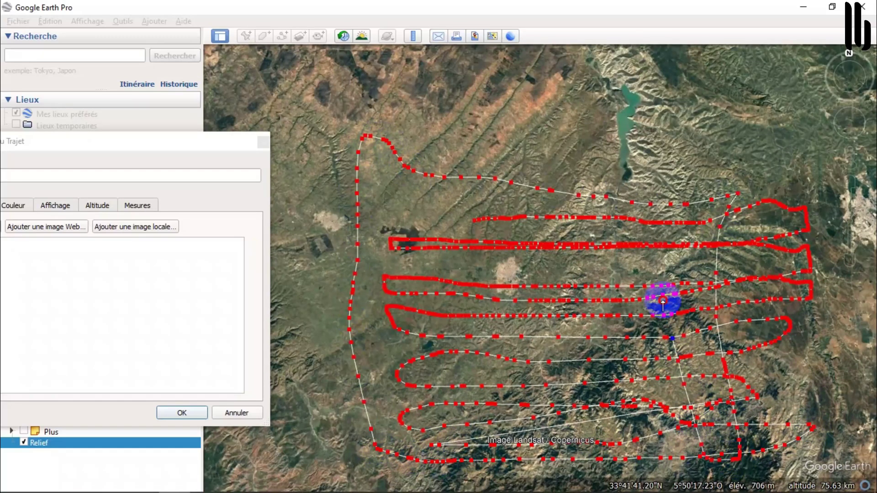
{"action": "left_click_drag", "start_coordinate": [616, 413], "coordinate": [486, 217]}
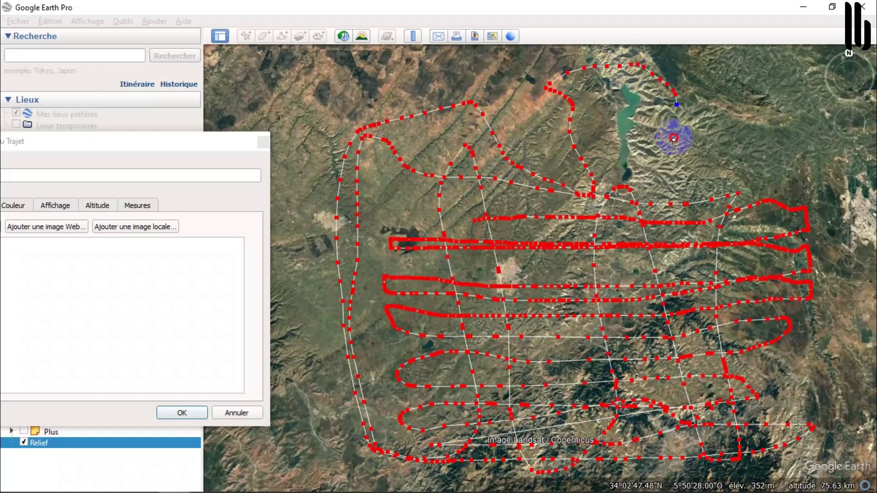
{"action": "mouse_move", "coordinate": [629, 186]}
{"action": "left_mouse_down"}
{"action": "mouse_move", "coordinate": [795, 215]}
{"action": "mouse_move", "coordinate": [773, 92]}
{"action": "mouse_move", "coordinate": [704, 121]}
{"action": "mouse_move", "coordinate": [762, 84]}
{"action": "left_mouse_up"}
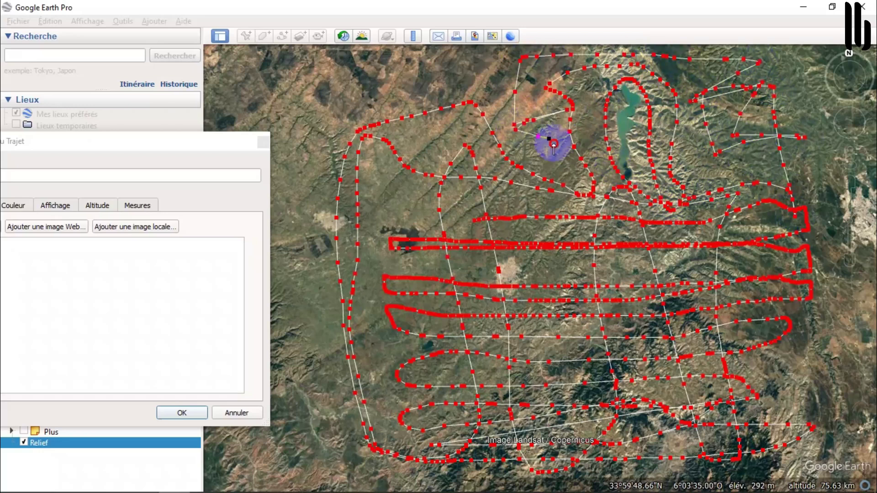
{"action": "mouse_move", "coordinate": [360, 92]}
{"action": "left_mouse_down"}
{"action": "mouse_move", "coordinate": [367, 242]}
{"action": "mouse_move", "coordinate": [398, 375]}
{"action": "mouse_move", "coordinate": [382, 410]}
{"action": "mouse_move", "coordinate": [563, 409]}
{"action": "mouse_move", "coordinate": [568, 230]}
{"action": "mouse_move", "coordinate": [597, 425]}
{"action": "mouse_move", "coordinate": [820, 410]}
{"action": "mouse_move", "coordinate": [805, 401]}
{"action": "mouse_move", "coordinate": [778, 416]}
{"action": "mouse_move", "coordinate": [747, 380]}
{"action": "mouse_move", "coordinate": [770, 290]}
{"action": "mouse_move", "coordinate": [785, 86]}
{"action": "mouse_move", "coordinate": [848, 378]}
{"action": "mouse_move", "coordinate": [811, 447]}
{"action": "mouse_move", "coordinate": [832, 337]}
{"action": "mouse_move", "coordinate": [786, 54]}
{"action": "mouse_move", "coordinate": [836, 250]}
{"action": "mouse_move", "coordinate": [829, 315]}
{"action": "left_mouse_up"}
{"action": "mouse_move", "coordinate": [725, 233]}
{"action": "left_mouse_down"}
{"action": "mouse_move", "coordinate": [385, 336]}
{"action": "mouse_move", "coordinate": [402, 257]}
{"action": "mouse_move", "coordinate": [382, 336]}
{"action": "mouse_move", "coordinate": [724, 285]}
{"action": "left_mouse_up"}
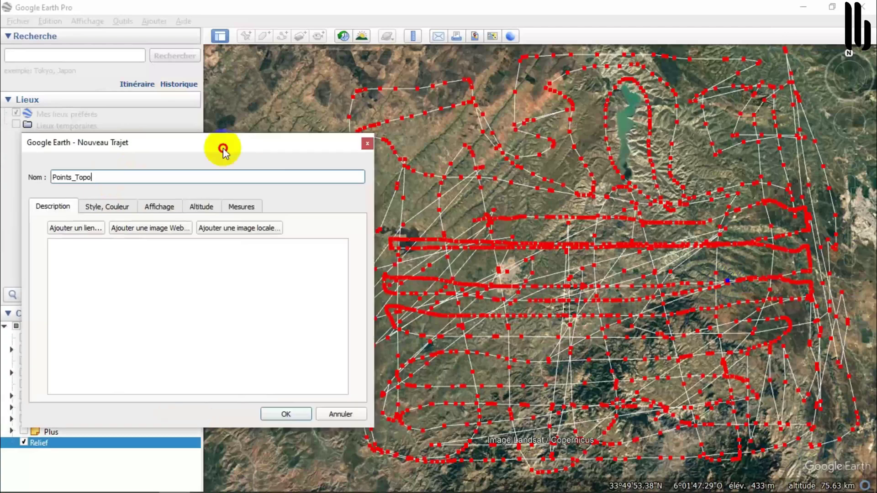
{"action": "left_click", "coordinate": [470, 393]}
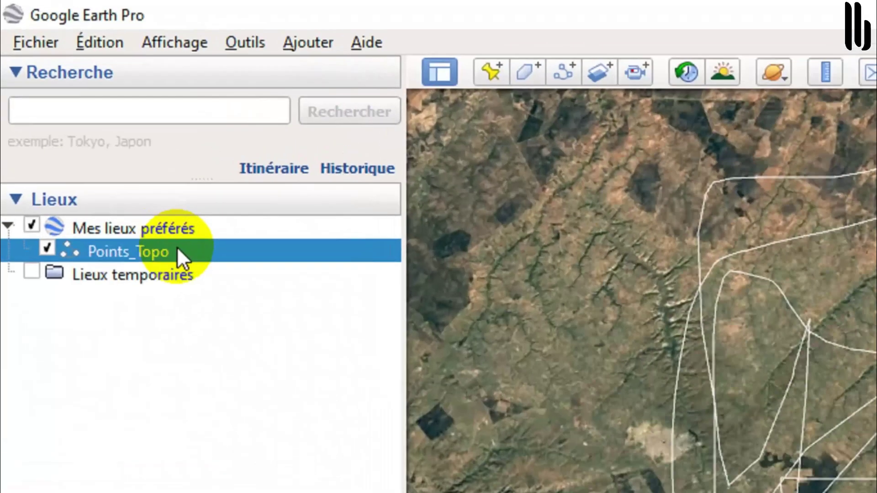
Step: Save the Points_Topo path to disk as Points_Topo.kmz
{"action": "left_click", "coordinate": [210, 179]}
{"action": "right_click", "coordinate": [49, 122]}
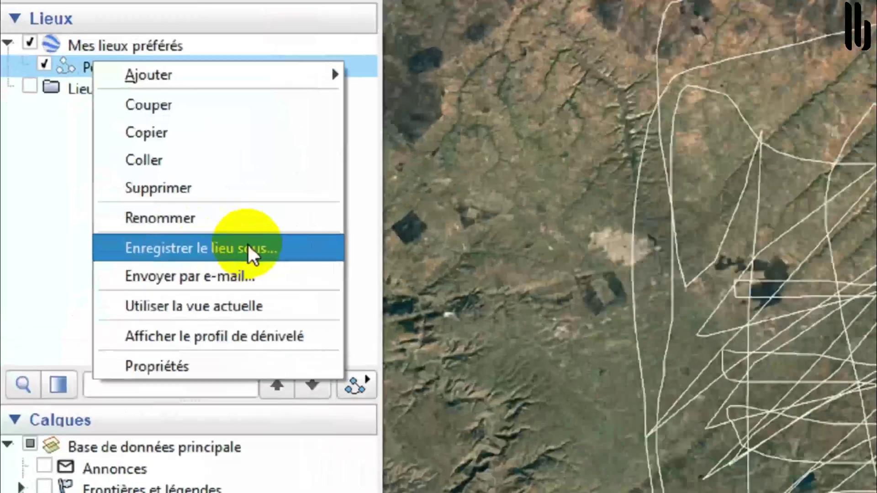
{"action": "left_click", "coordinate": [248, 248]}
{"action": "left_click", "coordinate": [658, 374]}
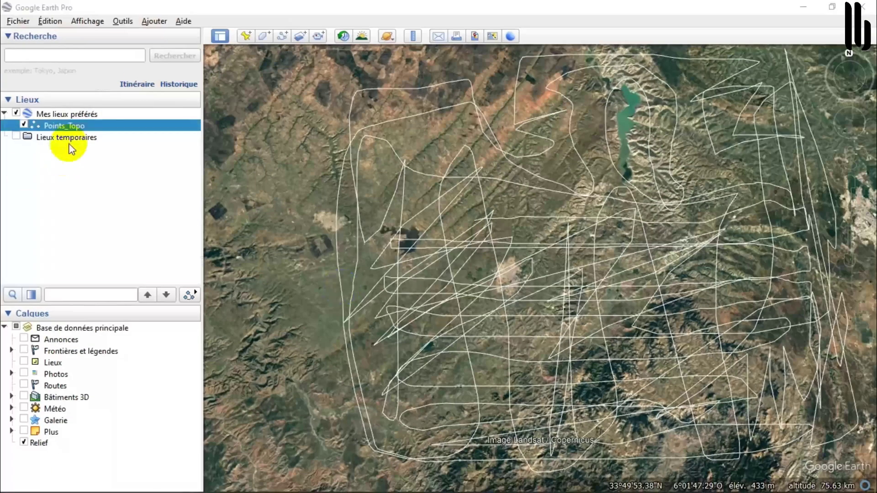
Step: Save the Points_Topo path again in KML format as Points_Topo.kml
{"action": "right_click", "coordinate": [134, 24]}
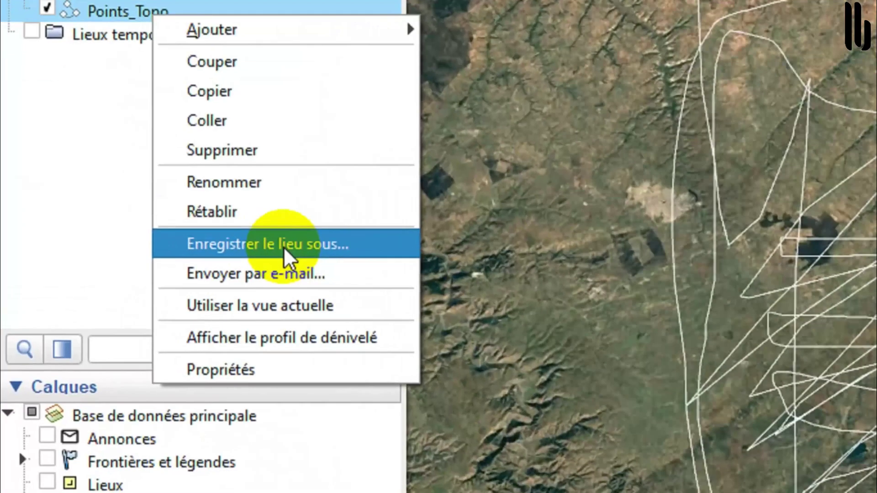
{"action": "left_click", "coordinate": [142, 246]}
{"action": "left_click", "coordinate": [157, 273]}
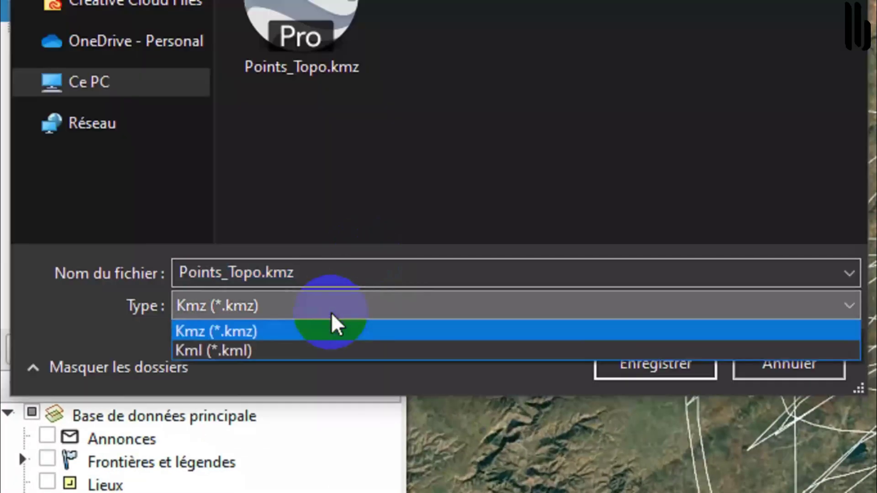
{"action": "left_click", "coordinate": [294, 351]}
{"action": "left_click", "coordinate": [672, 373]}
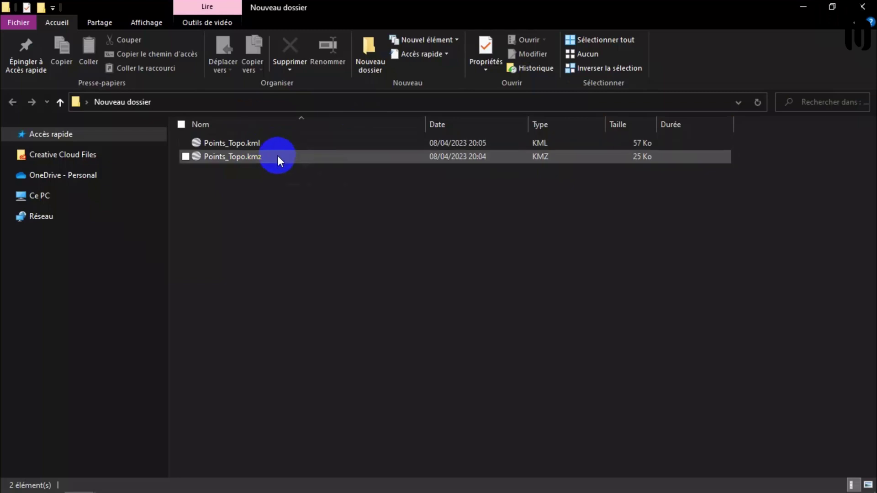
Step: Delete Points_Topo.kmz from the Nouveau dossier folder and select Points_Topo.kml
{"action": "left_click", "coordinate": [290, 157]}
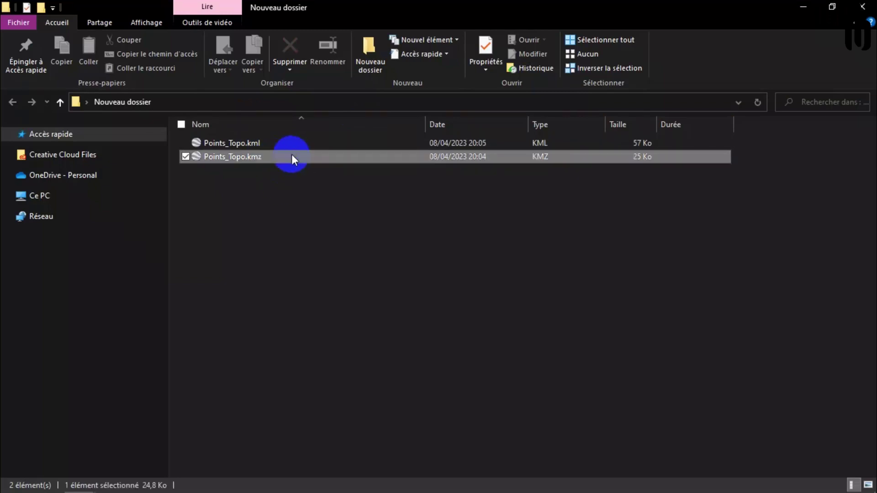
{"action": "key", "text": "Delete"}
{"action": "left_click", "coordinate": [293, 144]}
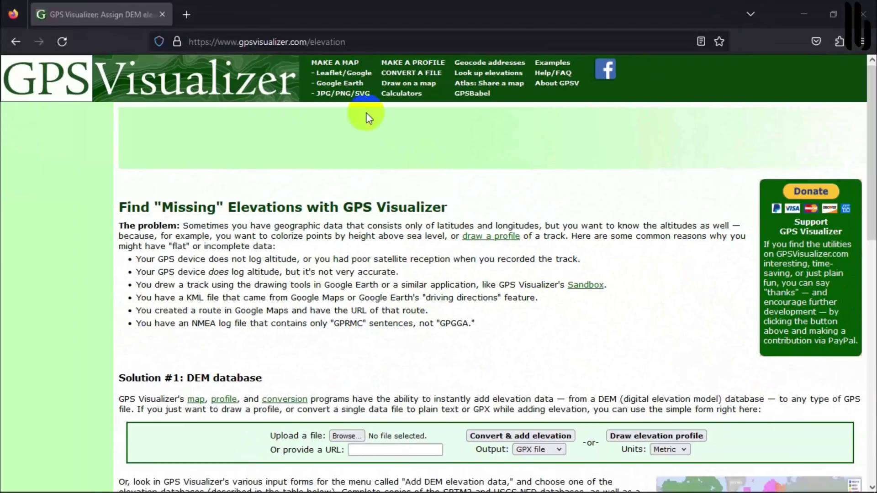
Step: Switch to the GPS Visualizer elevation page in the browser and choose Points_Topo.kml as the file to upload
{"action": "left_click", "coordinate": [382, 39]}
{"action": "left_click", "coordinate": [56, 292]}
{"action": "scroll", "coordinate": [56, 291], "scroll_direction": "down", "scroll_amount": 5}
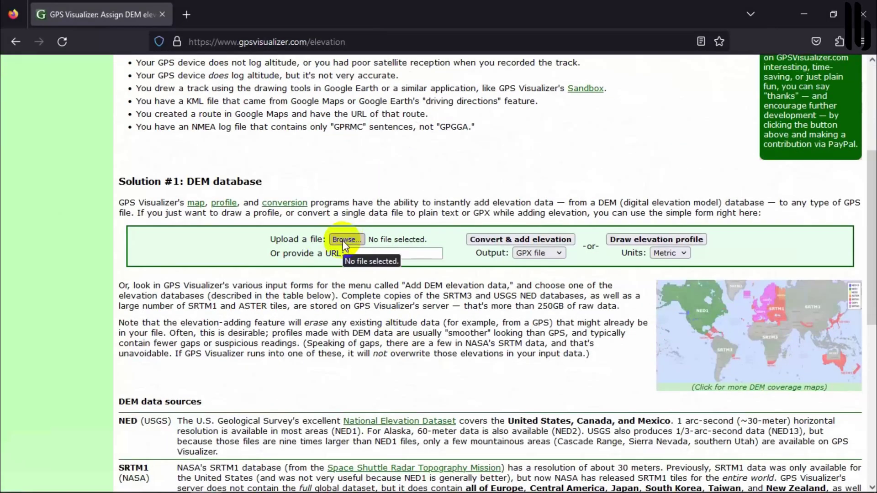
{"action": "left_click", "coordinate": [360, 241]}
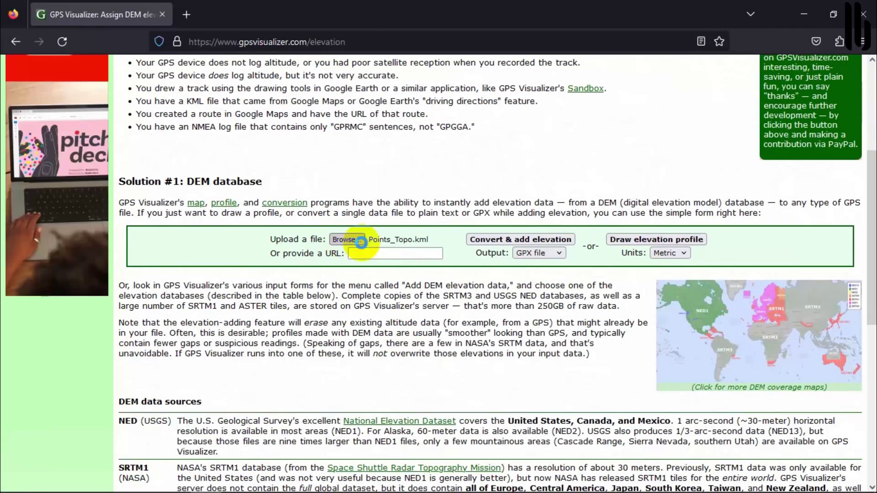
{"action": "left_click", "coordinate": [316, 287]}
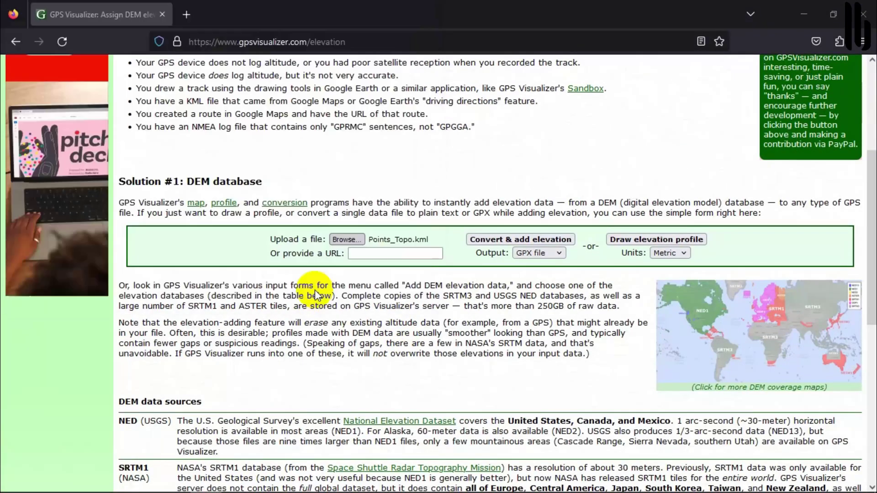
Step: Convert Points_Topo.kml to a GPX file with added elevation, download the result and show it in its folder
{"action": "left_click", "coordinate": [549, 254]}
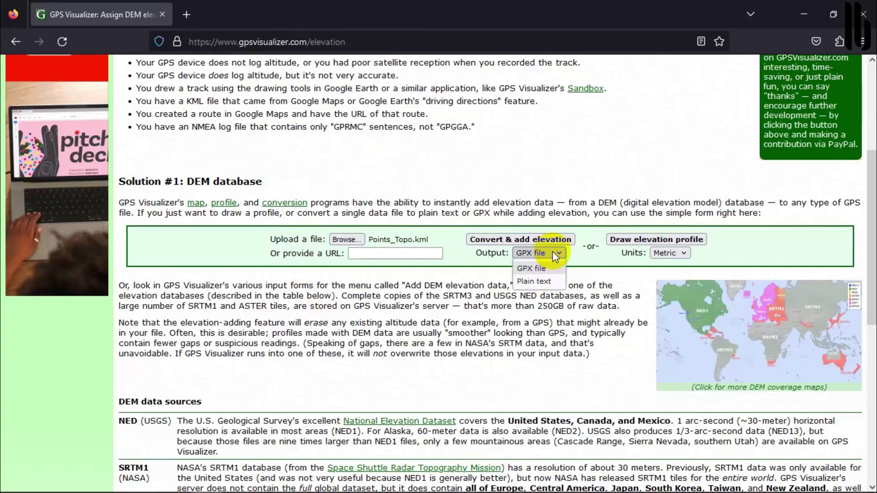
{"action": "left_click", "coordinate": [550, 243]}
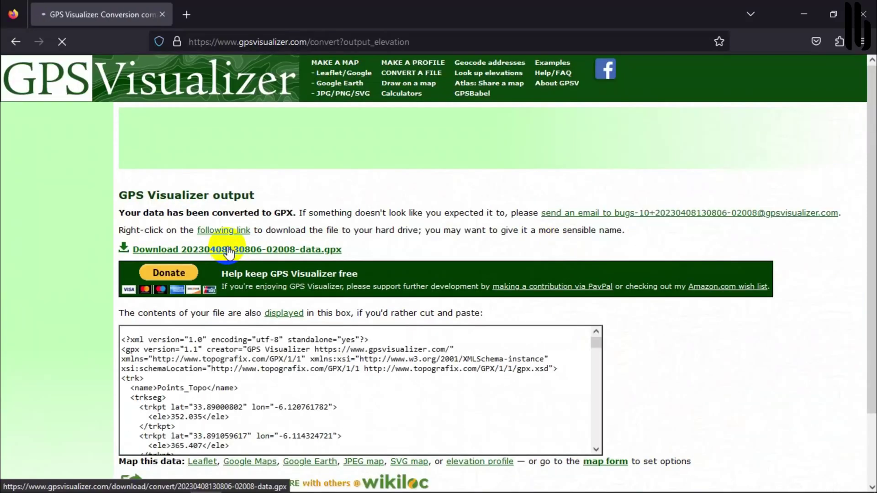
{"action": "left_click", "coordinate": [229, 250]}
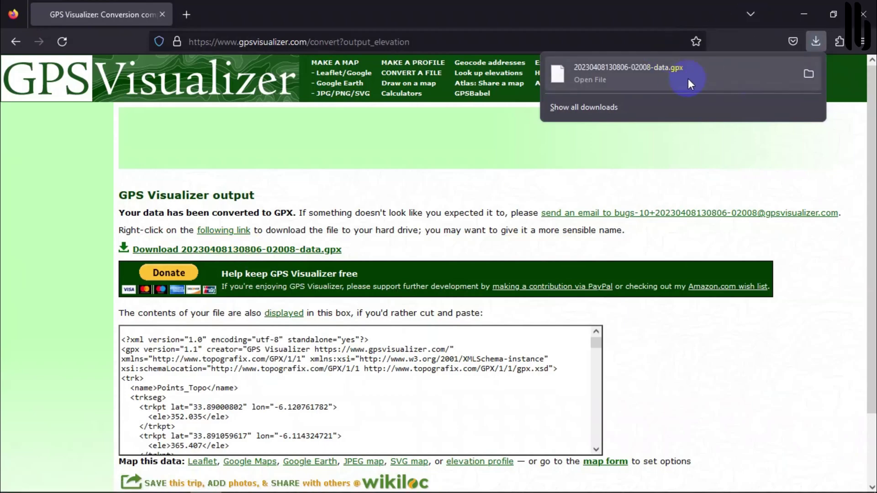
{"action": "left_click", "coordinate": [808, 73]}
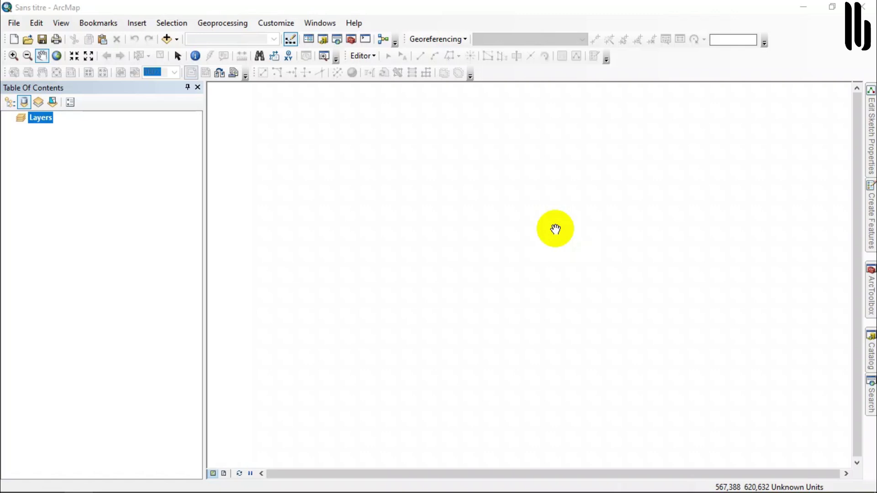
Step: List the contents of the Nouveau dossier folder in the Catalog, and search for gpx to open the GPX To Features conversion tool
{"action": "left_click", "coordinate": [870, 350]}
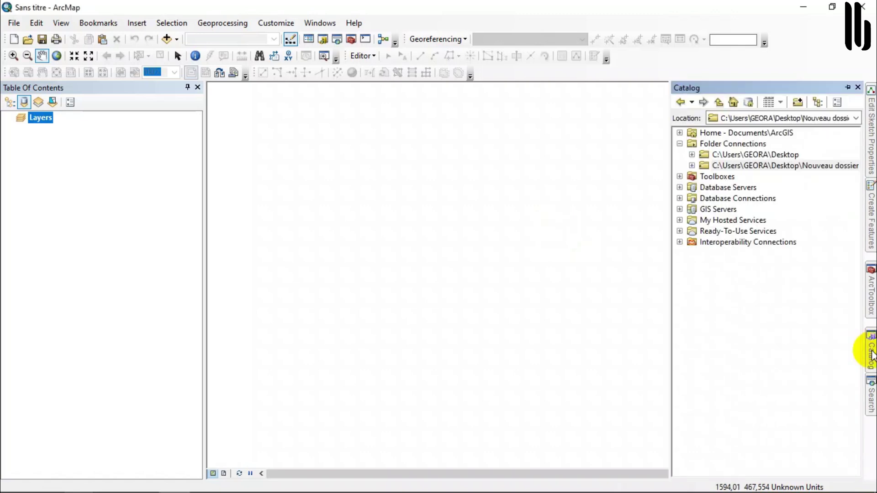
{"action": "left_click", "coordinate": [692, 165]}
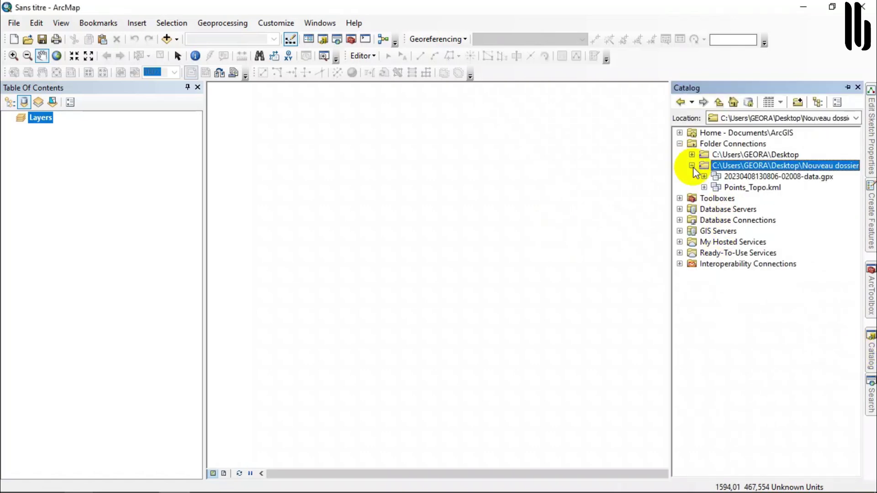
{"action": "left_click", "coordinate": [870, 287]}
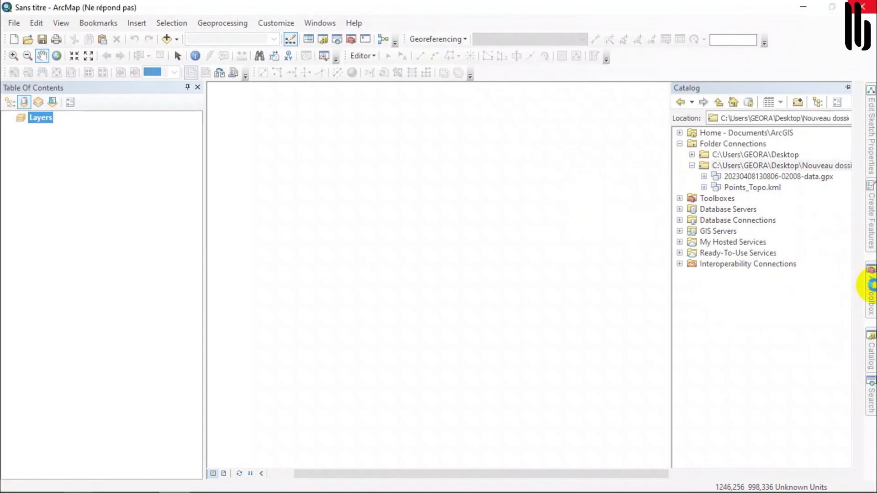
{"action": "left_click", "coordinate": [728, 136]}
{"action": "type", "text": "g"}
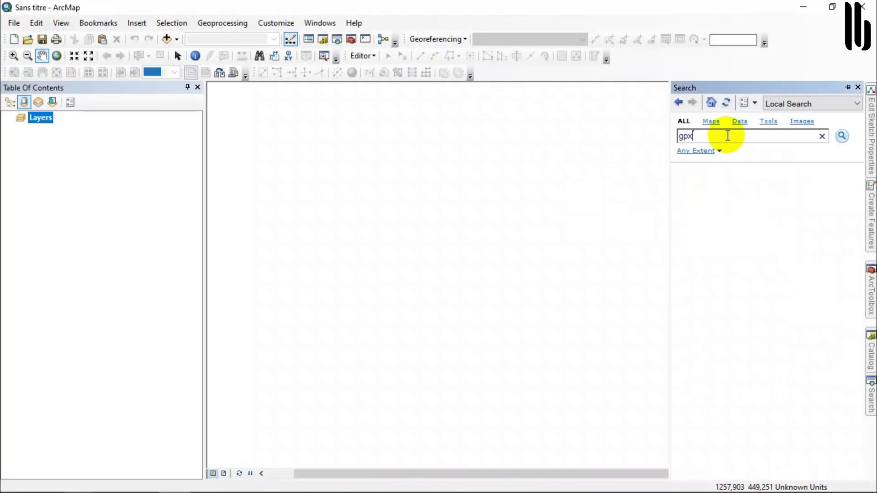
{"action": "type", "text": "px"}
{"action": "key", "text": "Return"}
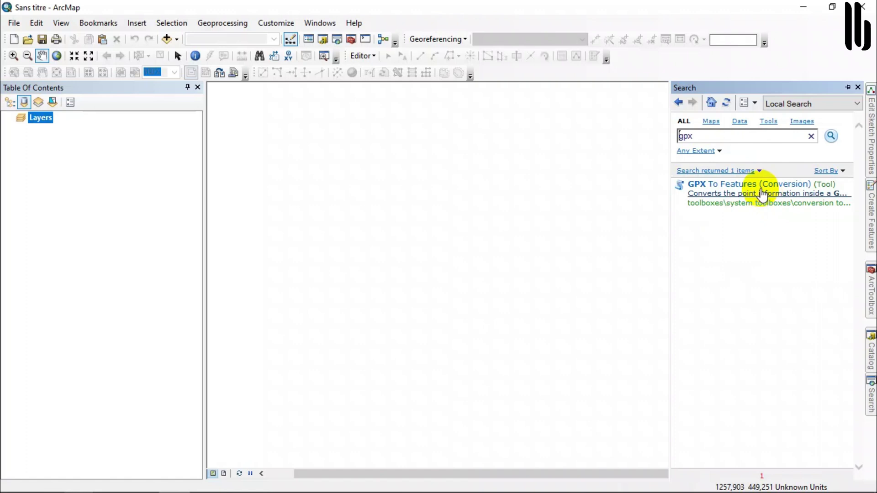
{"action": "left_click", "coordinate": [761, 185]}
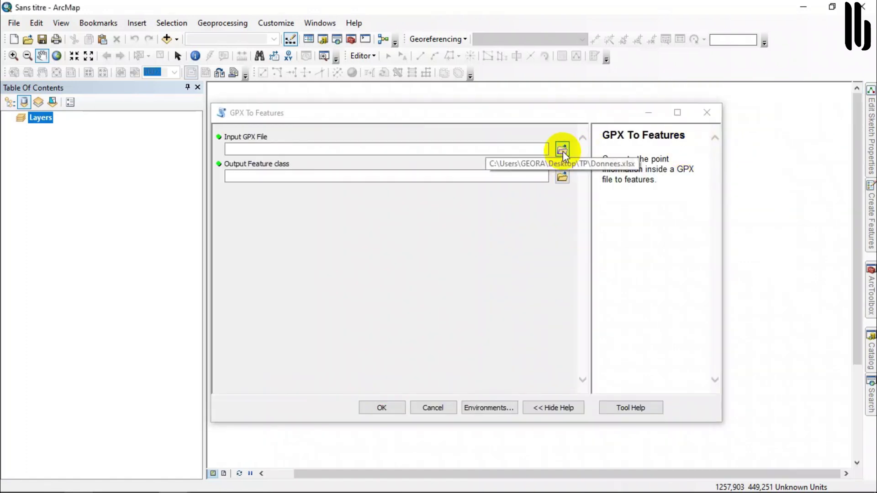
{"action": "key", "text": "alt+Tab"}
{"action": "left_click_drag", "start_coordinate": [209, 117], "coordinate": [137, 192]}
{"action": "left_click", "coordinate": [182, 324]}
{"action": "left_click_drag", "start_coordinate": [182, 325], "coordinate": [288, 144]}
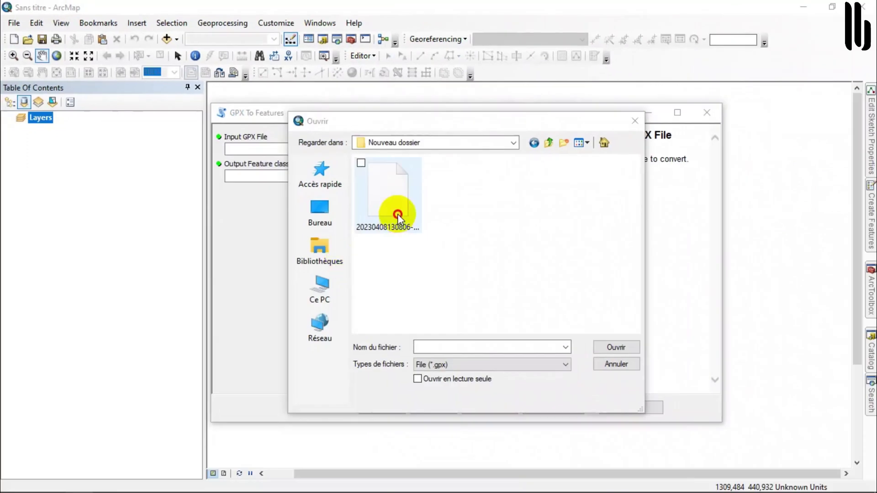
{"action": "left_click", "coordinate": [397, 217]}
{"action": "left_click", "coordinate": [612, 348]}
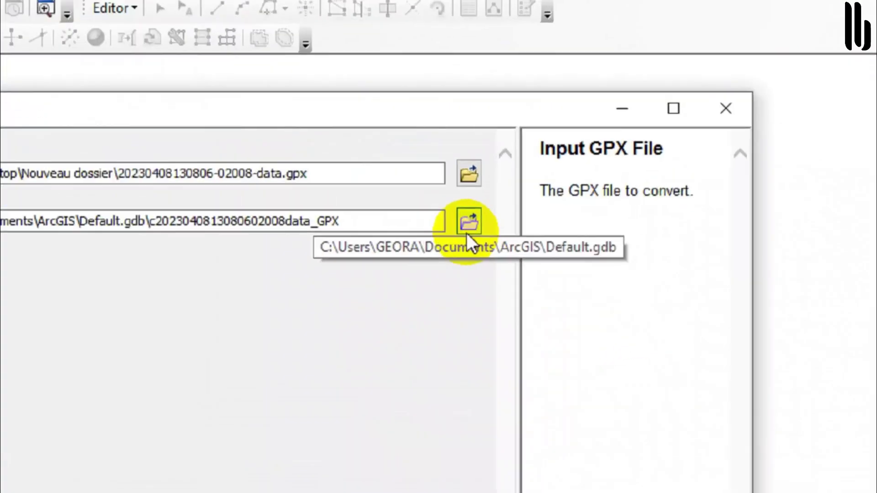
Step: Set the output feature class to points topos in the Nouveau dossier folder and run the GPX conversion
{"action": "left_click", "coordinate": [563, 177]}
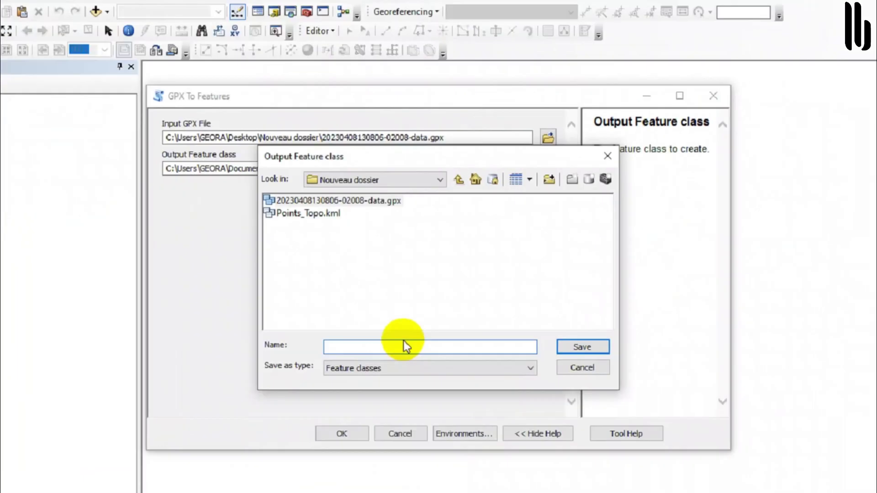
{"action": "type", "text": "poin"}
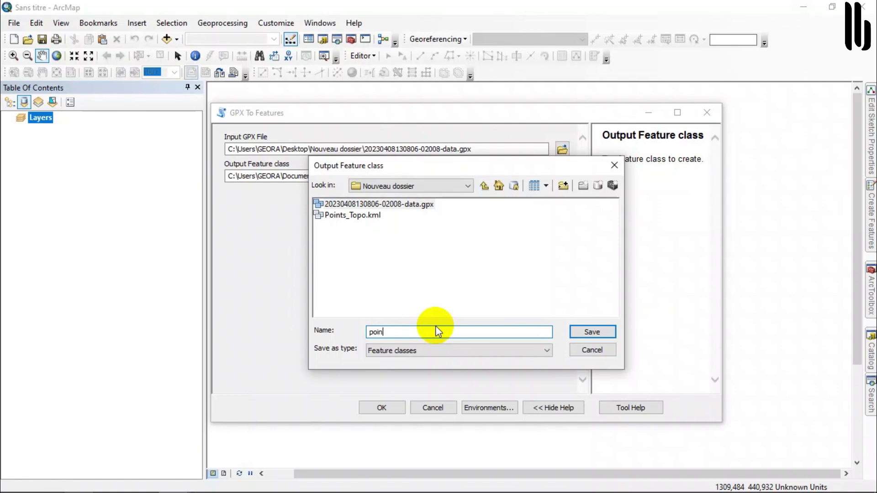
{"action": "type", "text": "ts topos"}
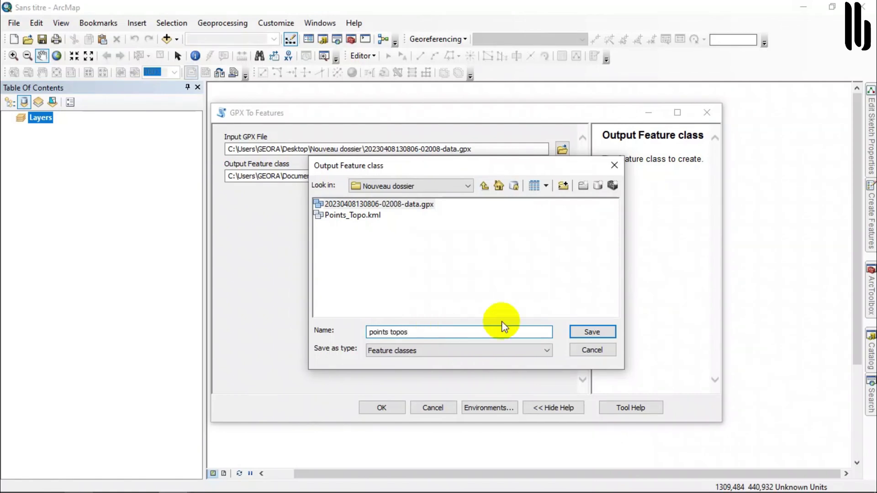
{"action": "left_click", "coordinate": [592, 332]}
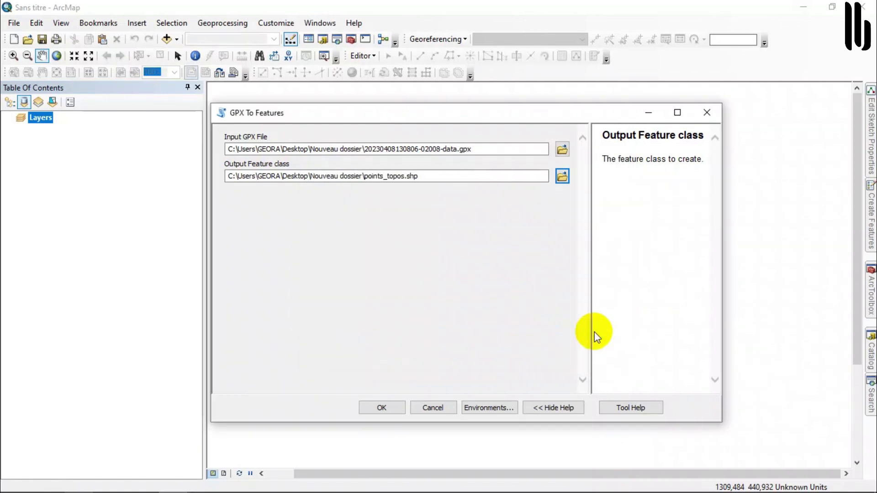
{"action": "left_click", "coordinate": [391, 414]}
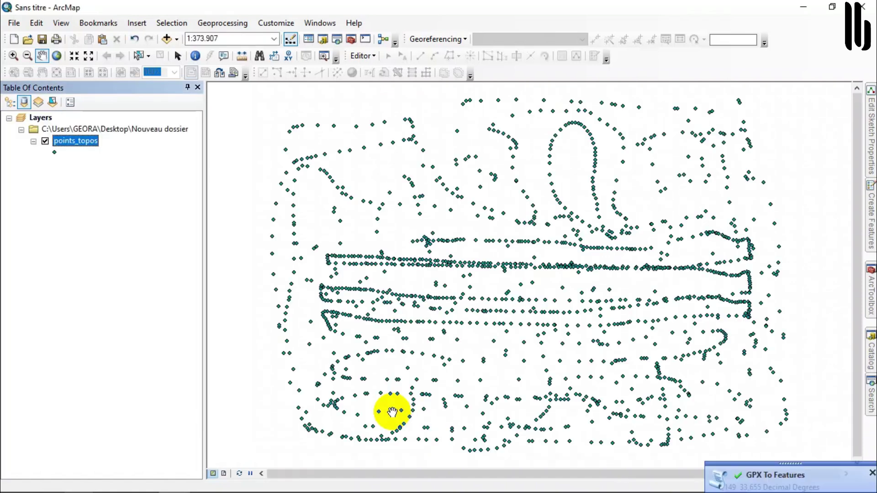
Step: Open the attribute table of the points_topos layer and add a decimal-number field named X
{"action": "right_click", "coordinate": [73, 141]}
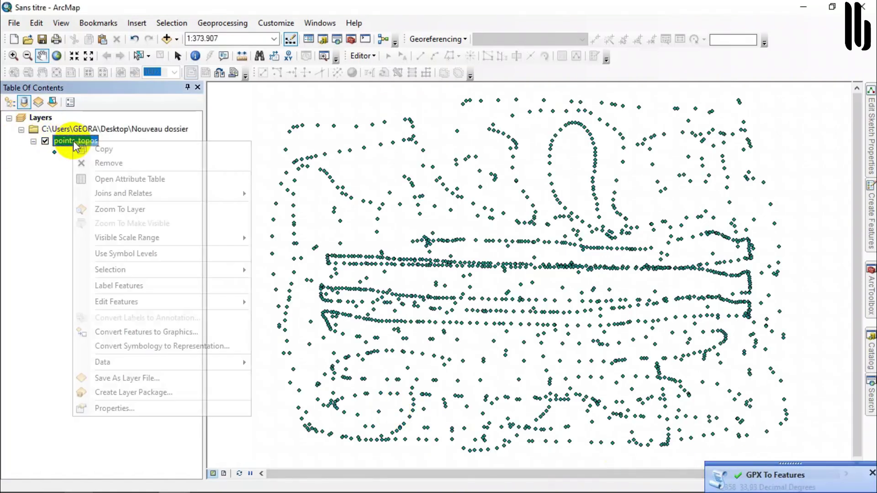
{"action": "left_click", "coordinate": [140, 180]}
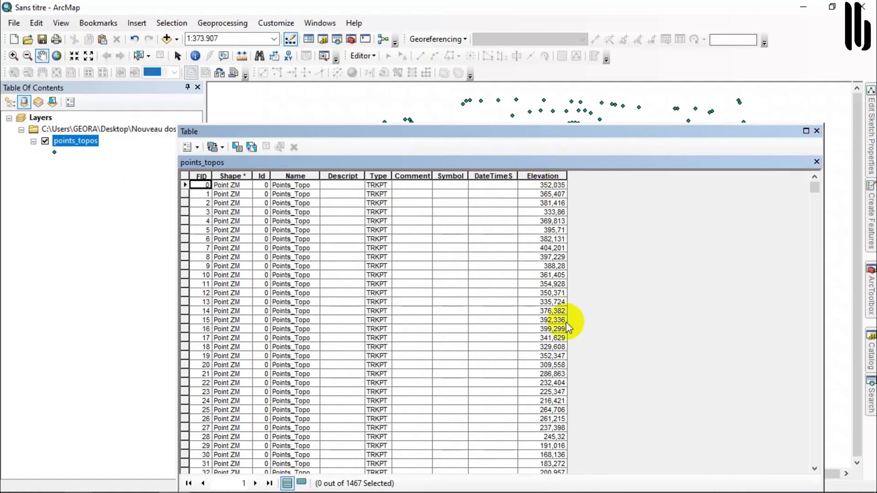
{"action": "left_click", "coordinate": [197, 147]}
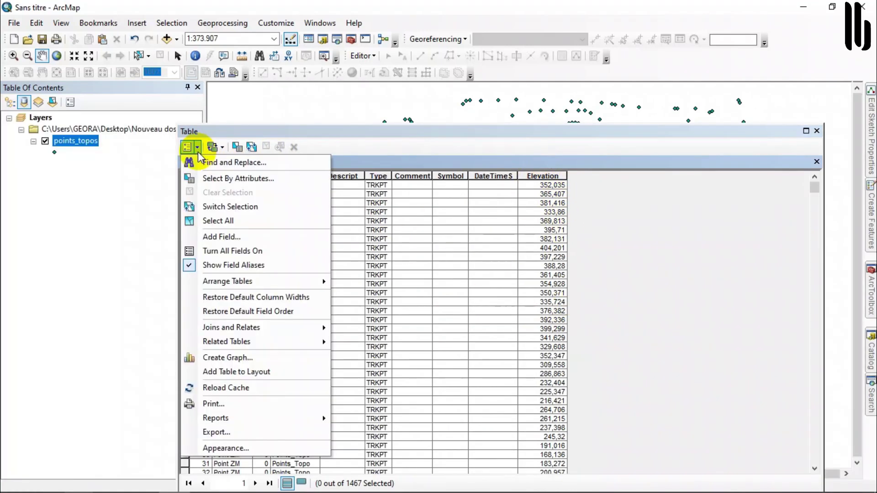
{"action": "left_click", "coordinate": [221, 237]}
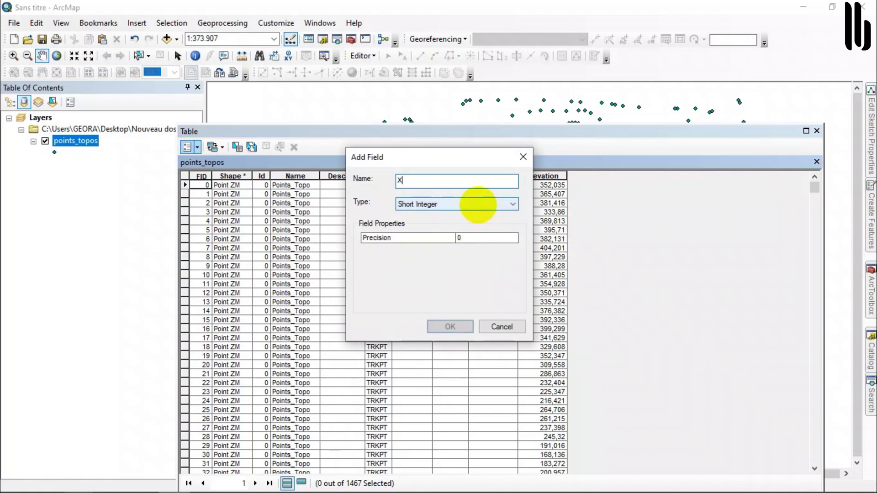
{"action": "left_click", "coordinate": [480, 210]}
{"action": "left_click", "coordinate": [434, 239]}
{"action": "left_click", "coordinate": [450, 326]}
Step: Add a decimal-number field named Y to the points_topos attribute table
{"action": "left_click", "coordinate": [197, 147]}
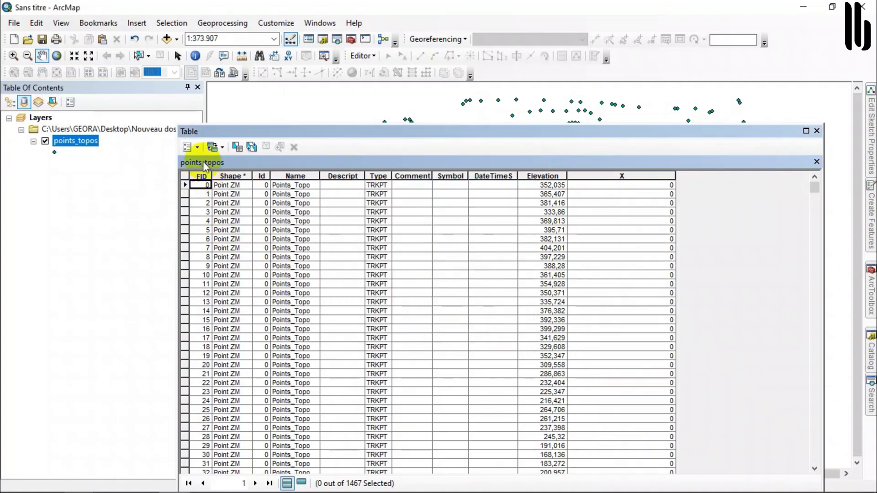
{"action": "left_click", "coordinate": [221, 236]}
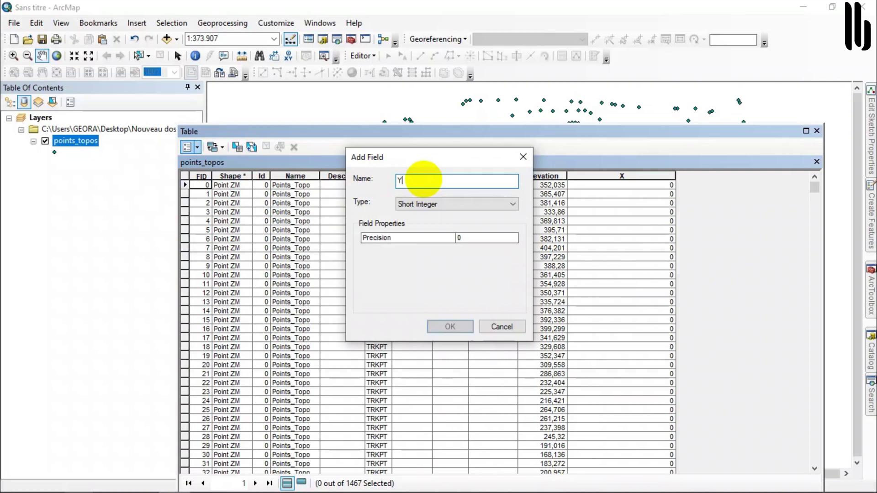
{"action": "type", "text": "Y"}
{"action": "left_click", "coordinate": [427, 203]}
{"action": "left_click", "coordinate": [422, 250]}
{"action": "left_click", "coordinate": [459, 327]}
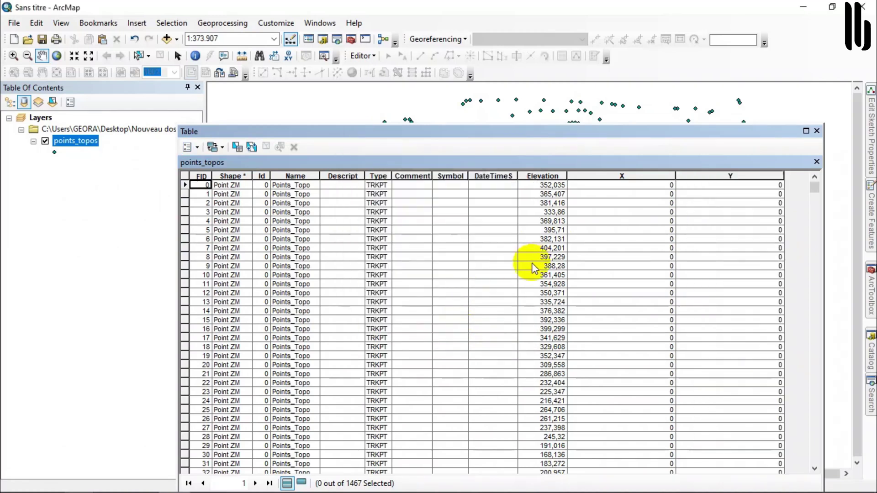
Step: Calculate the geometry of the X field as each point's X coordinate in decimal degrees
{"action": "right_click", "coordinate": [632, 177]}
{"action": "left_click", "coordinate": [706, 272]}
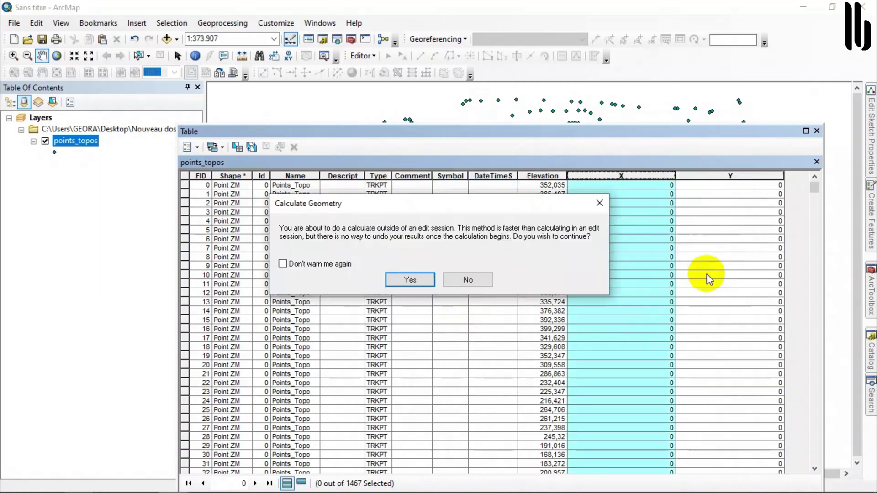
{"action": "left_click", "coordinate": [411, 281]}
{"action": "left_click", "coordinate": [429, 287]}
{"action": "left_click", "coordinate": [439, 293]}
{"action": "left_click", "coordinate": [492, 326]}
{"action": "left_click", "coordinate": [427, 281]}
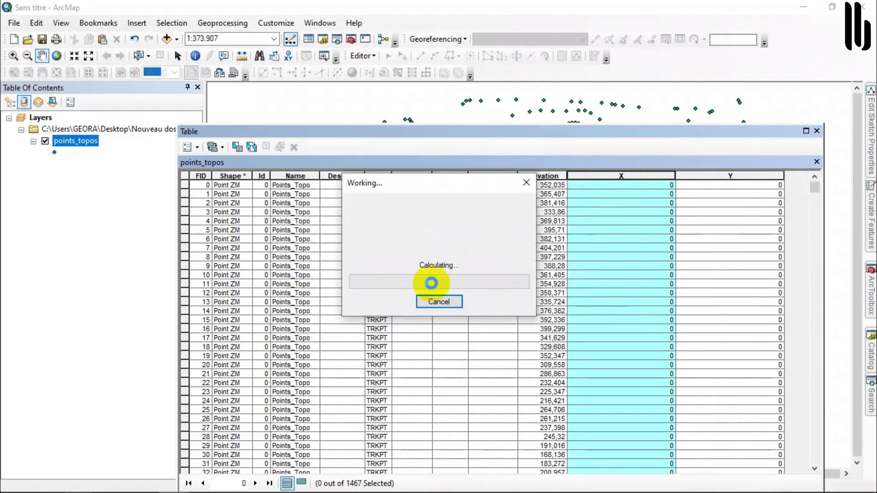
Step: Fill the Y field with each point's Y coordinate in decimal degrees using Calculate Geometry, and close the attribute table
{"action": "right_click", "coordinate": [745, 176]}
{"action": "left_click", "coordinate": [795, 270]}
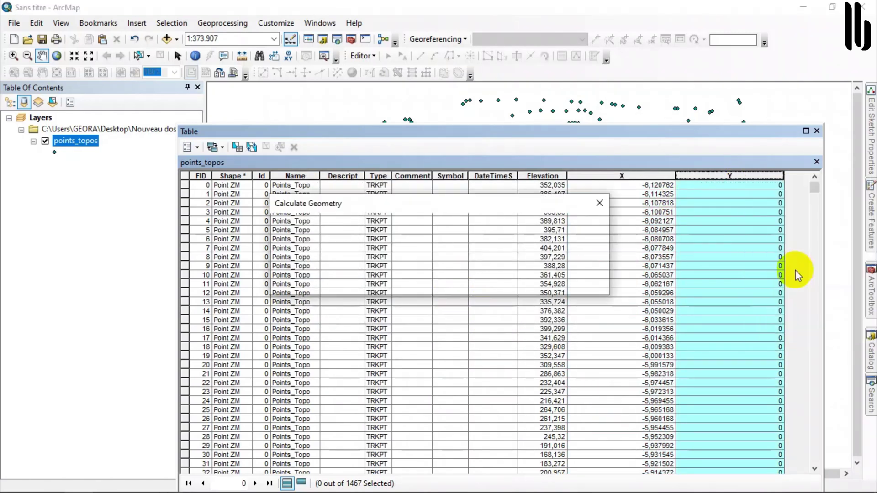
{"action": "left_click", "coordinate": [411, 277]}
{"action": "left_click", "coordinate": [425, 181]}
{"action": "left_click", "coordinate": [425, 197]}
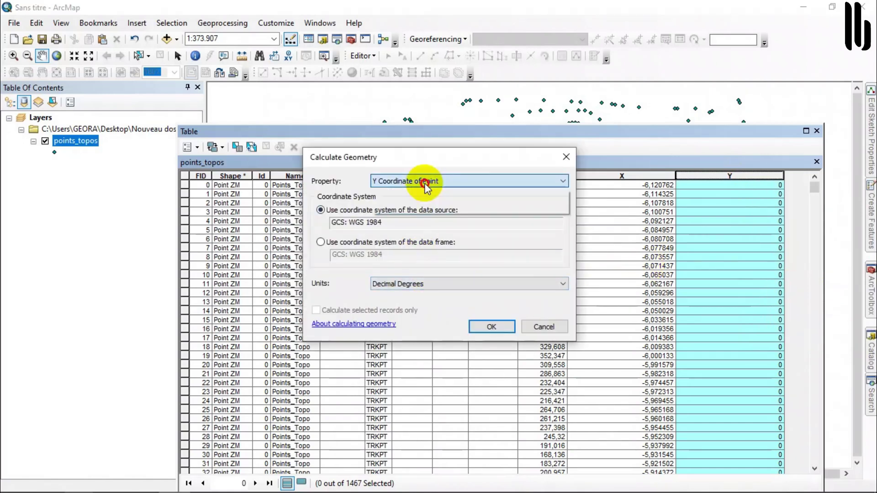
{"action": "left_click", "coordinate": [485, 327]}
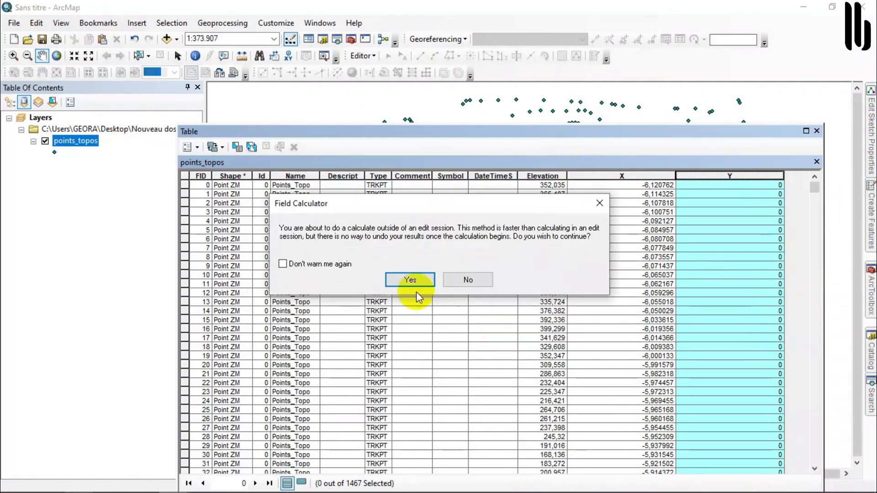
{"action": "left_click", "coordinate": [413, 282]}
{"action": "left_click_drag", "start_coordinate": [714, 133], "coordinate": [469, 126]}
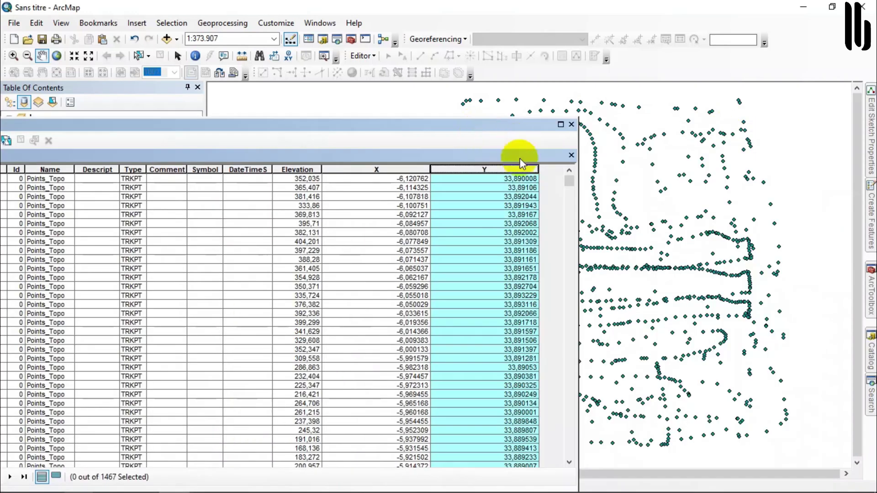
{"action": "left_click", "coordinate": [572, 125]}
Step: Search for the Project tool and open it
{"action": "left_click", "coordinate": [869, 299]}
{"action": "left_click", "coordinate": [869, 404]}
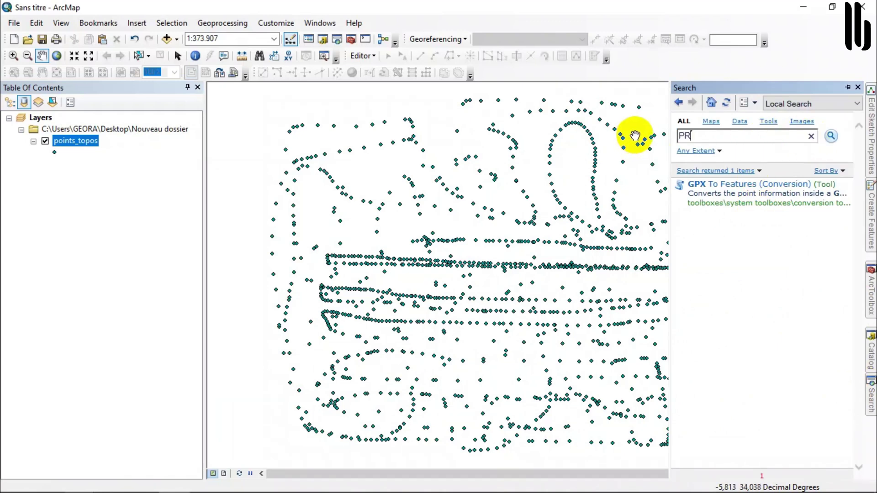
{"action": "type", "text": "PRojec"}
{"action": "key", "text": "Return"}
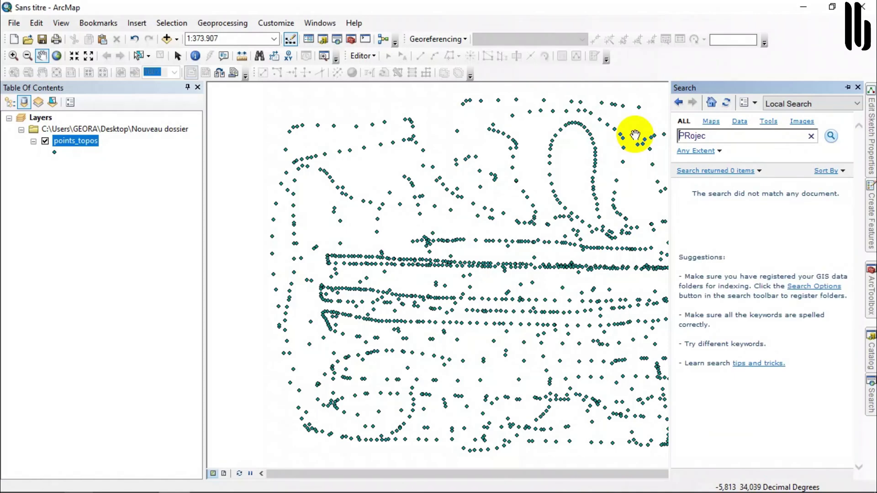
{"action": "type", "text": "t"}
{"action": "key", "text": "Return"}
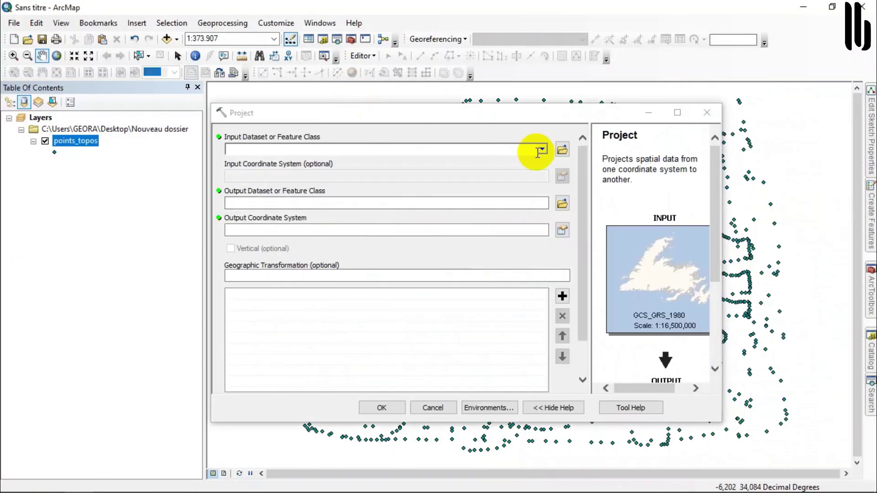
Step: Project the points_topos layer to the Zone I coordinate system from the favorites
{"action": "left_click", "coordinate": [538, 149]}
{"action": "left_click", "coordinate": [287, 164]}
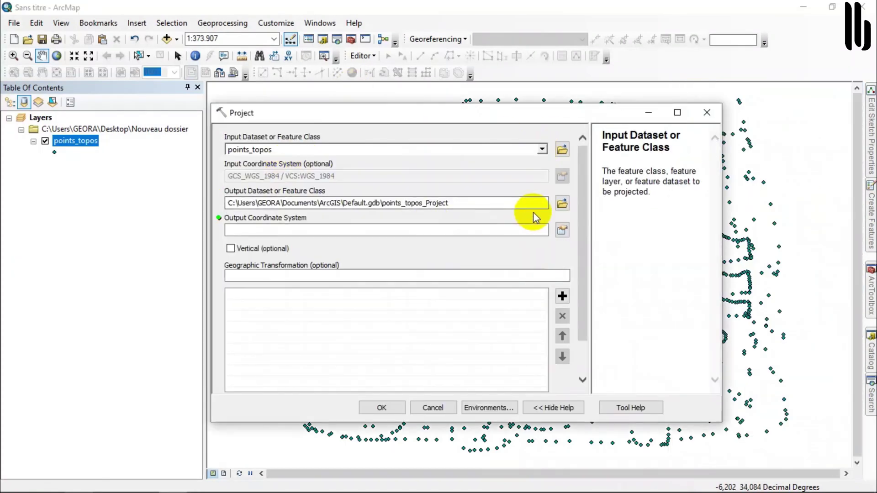
{"action": "left_click", "coordinate": [561, 231]}
{"action": "left_click", "coordinate": [361, 188]}
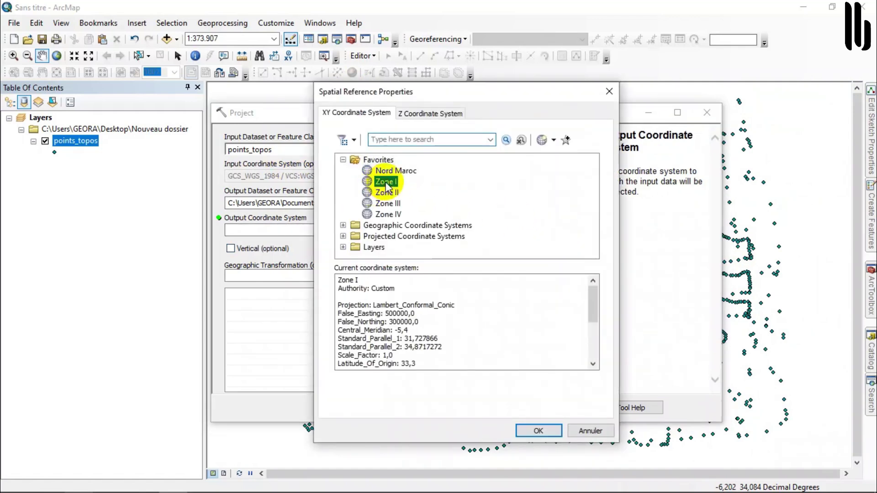
{"action": "left_click", "coordinate": [542, 429]}
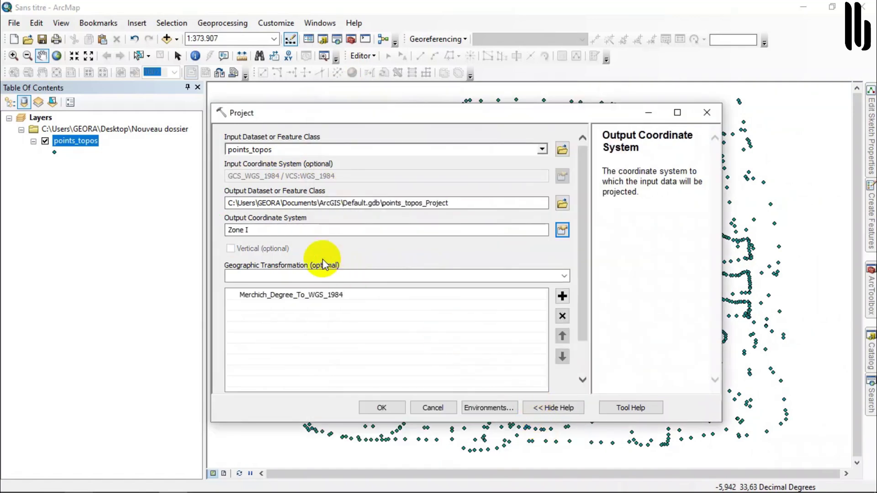
{"action": "left_click", "coordinate": [379, 407]}
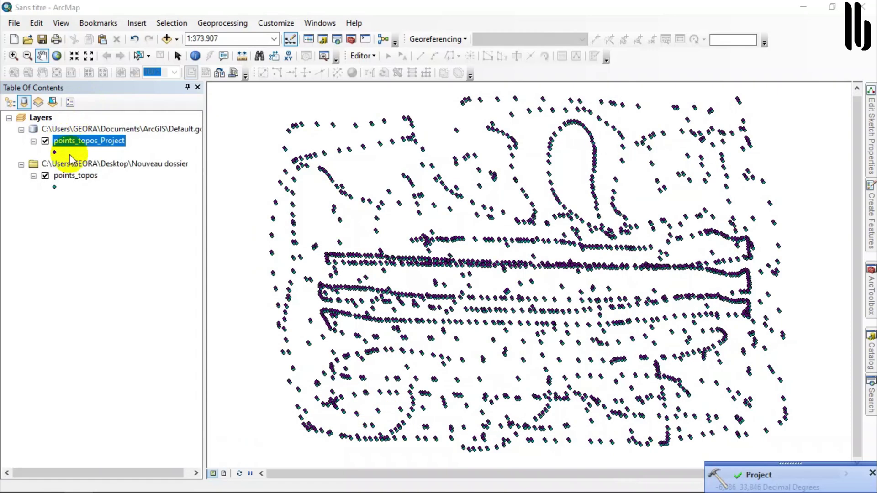
Step: Examine the geographic coordinate system of the original points_topos layer in its source properties
{"action": "right_click", "coordinate": [59, 176]}
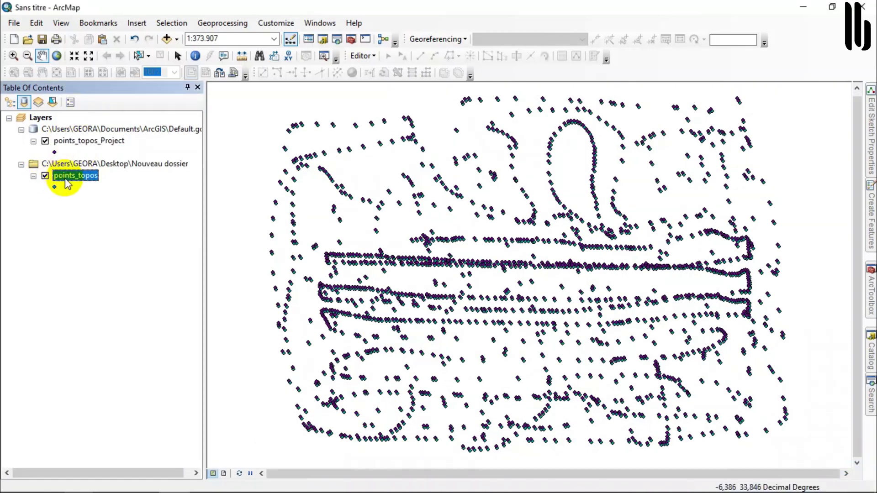
{"action": "left_click", "coordinate": [94, 434]}
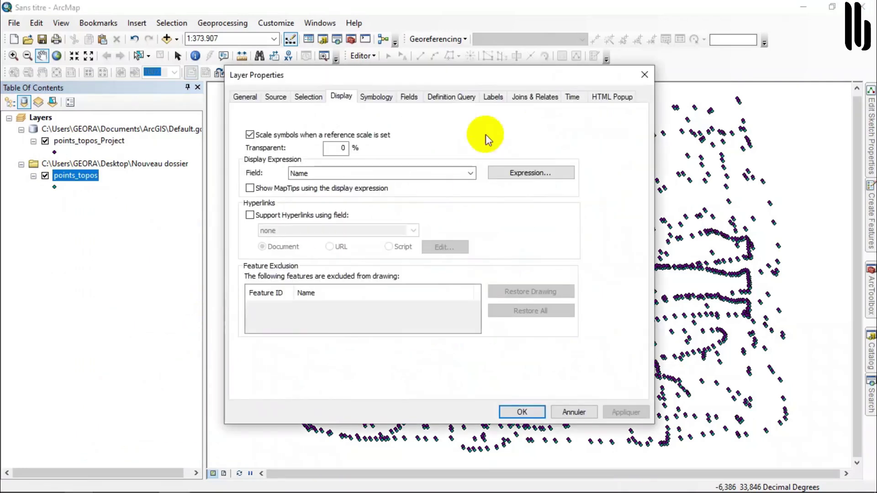
{"action": "left_click", "coordinate": [249, 97]}
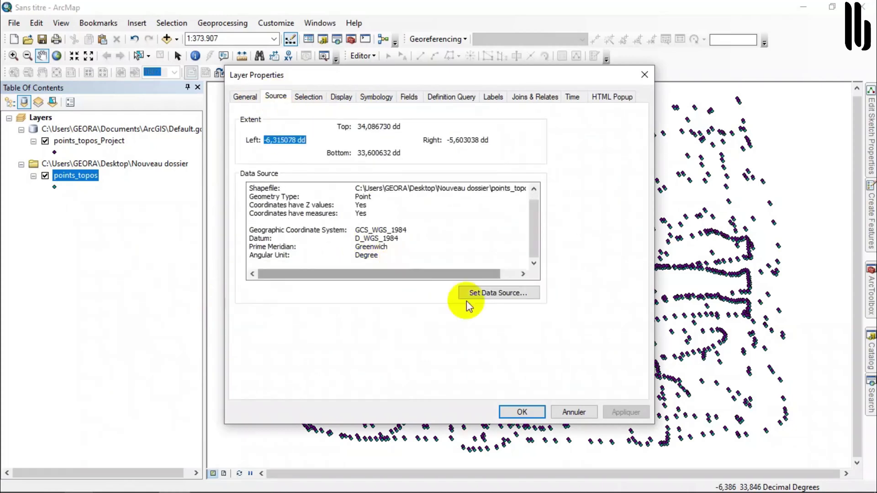
{"action": "left_click", "coordinate": [556, 413]}
{"action": "right_click", "coordinate": [75, 178]}
{"action": "left_click", "coordinate": [137, 440]}
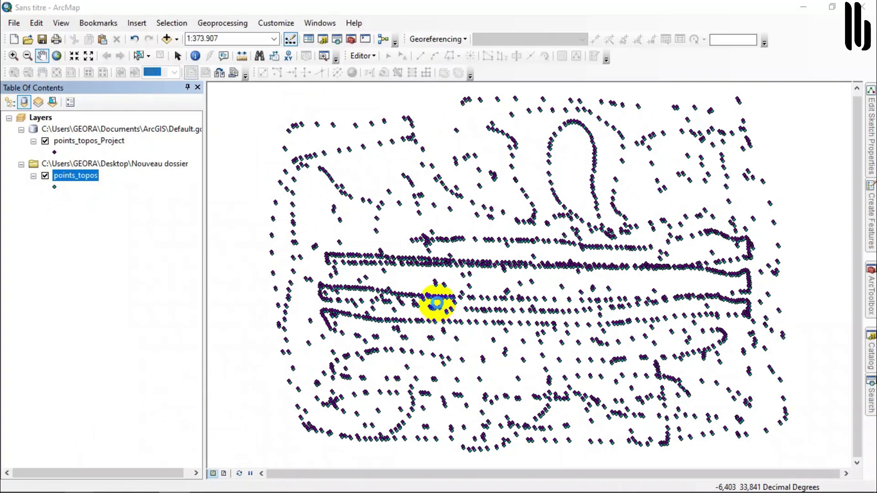
{"action": "left_click_drag", "start_coordinate": [406, 261], "coordinate": [249, 261]}
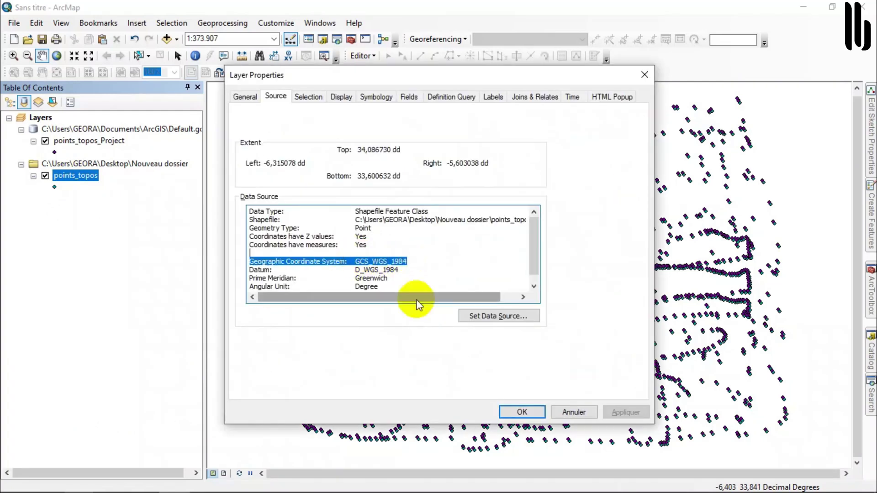
{"action": "left_click", "coordinate": [573, 412]}
Step: Hide the points_topos layer and examine the coordinate system in the source properties of points_topos_Project
{"action": "left_click", "coordinate": [45, 175]}
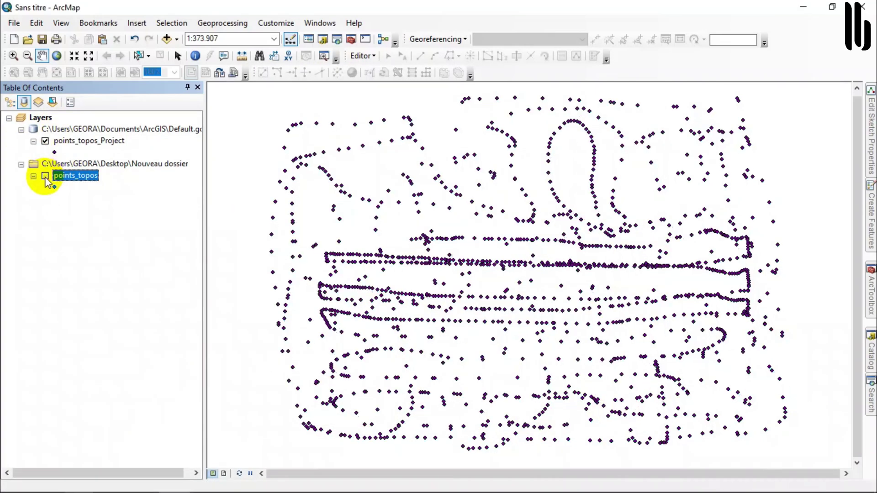
{"action": "right_click", "coordinate": [76, 145]}
{"action": "left_click", "coordinate": [119, 407]}
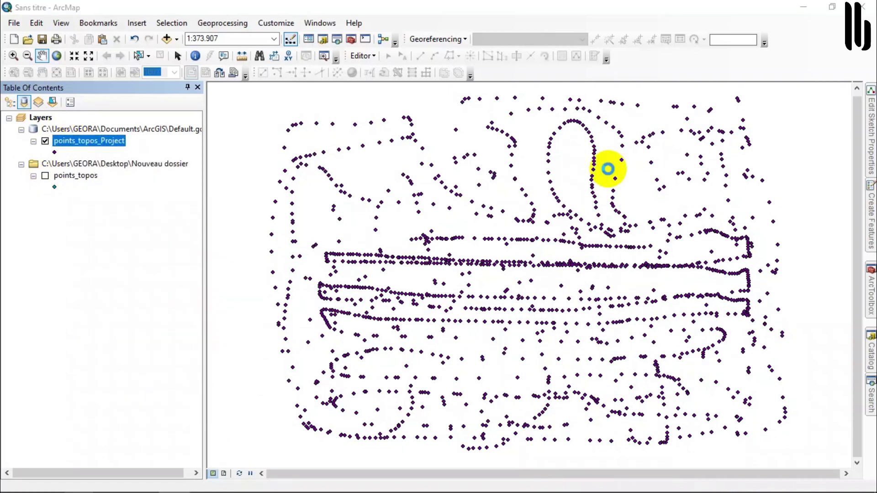
{"action": "scroll", "coordinate": [400, 262], "scroll_direction": "down", "scroll_amount": 5}
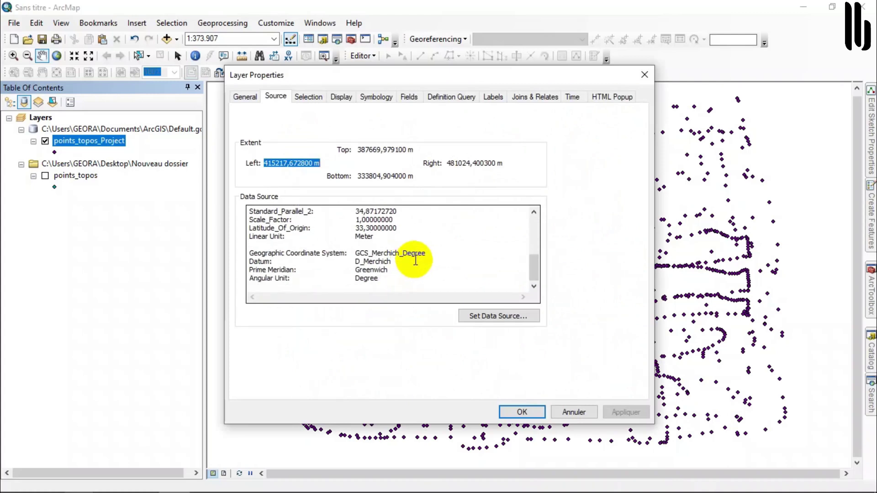
{"action": "left_click_drag", "start_coordinate": [364, 253], "coordinate": [413, 254]}
{"action": "left_click", "coordinate": [571, 412]}
Step: In the points_topos_Project attribute table, recalculate the X field as each point's X coordinate in meters using the Zone I data source system
{"action": "right_click", "coordinate": [89, 141]}
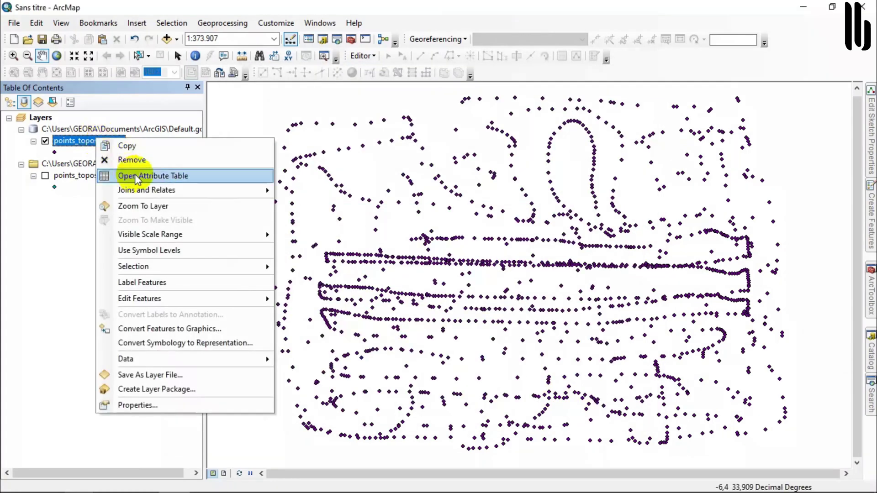
{"action": "left_click", "coordinate": [196, 172]}
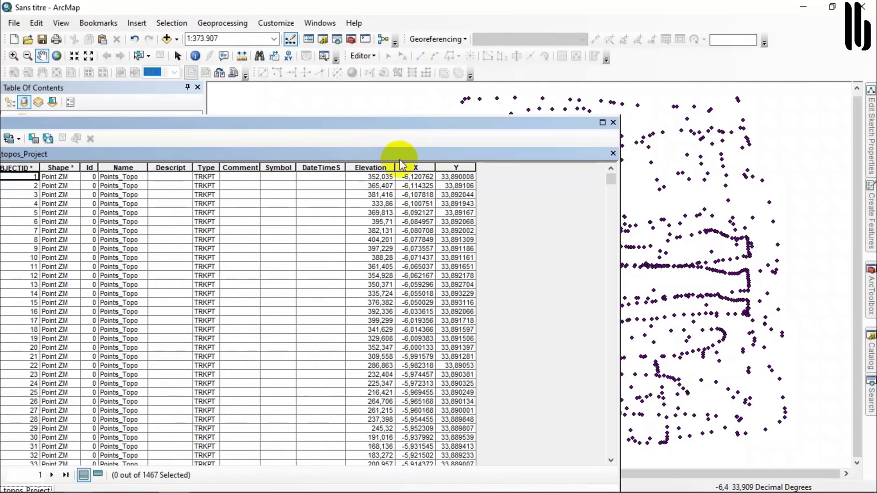
{"action": "left_click", "coordinate": [411, 167]}
{"action": "right_click", "coordinate": [408, 168]}
{"action": "left_click", "coordinate": [491, 254]}
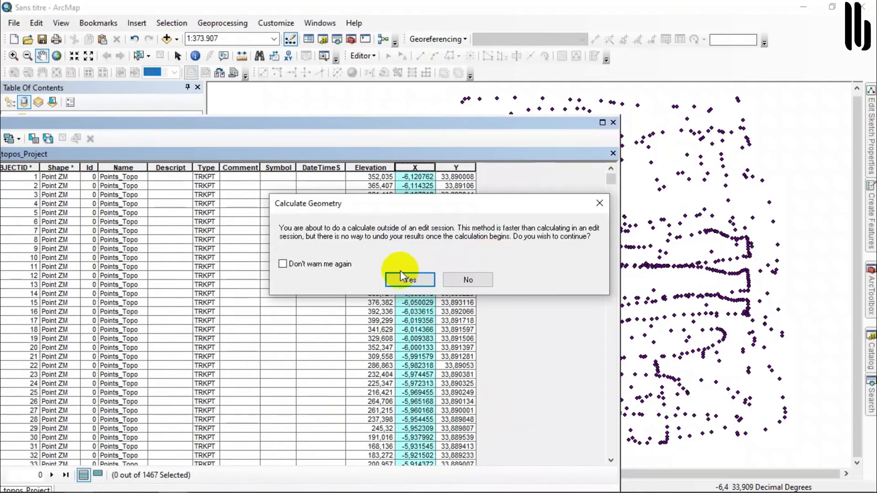
{"action": "left_click", "coordinate": [402, 276]}
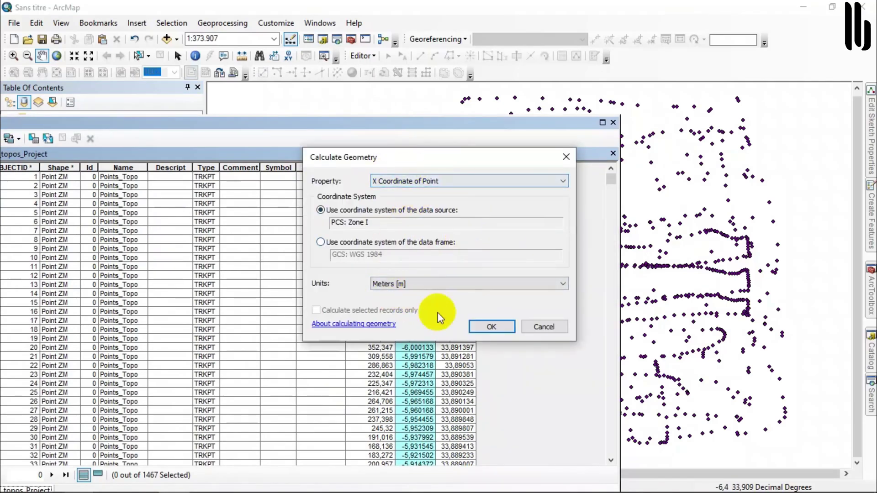
{"action": "left_click", "coordinate": [492, 327]}
{"action": "left_click", "coordinate": [413, 280]}
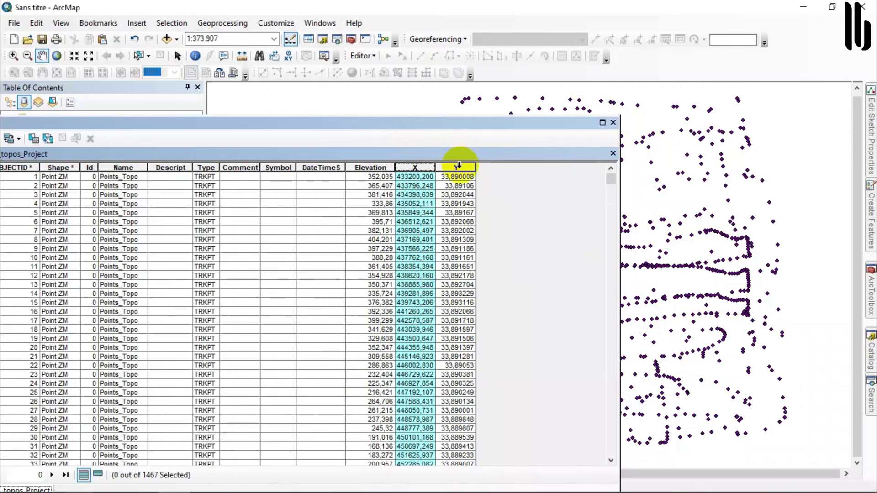
Step: Recalculate the Y field as each point's Y coordinate in meters in Zone I, and close the attribute table
{"action": "right_click", "coordinate": [458, 165]}
{"action": "left_click", "coordinate": [499, 264]}
{"action": "left_click", "coordinate": [413, 280]}
{"action": "left_click", "coordinate": [413, 283]}
{"action": "left_click", "coordinate": [414, 283]}
{"action": "left_click", "coordinate": [456, 180]}
{"action": "left_click", "coordinate": [410, 192]}
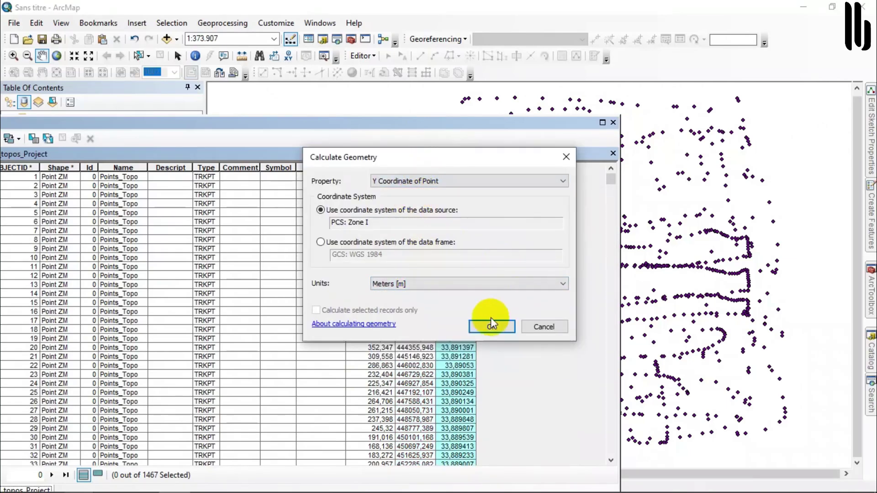
{"action": "left_click", "coordinate": [491, 325]}
{"action": "left_click", "coordinate": [413, 279]}
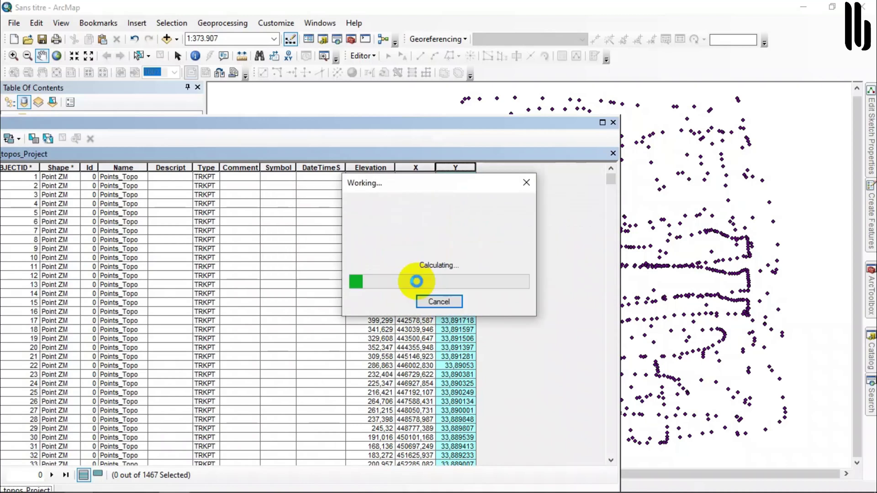
{"action": "left_click", "coordinate": [613, 123]}
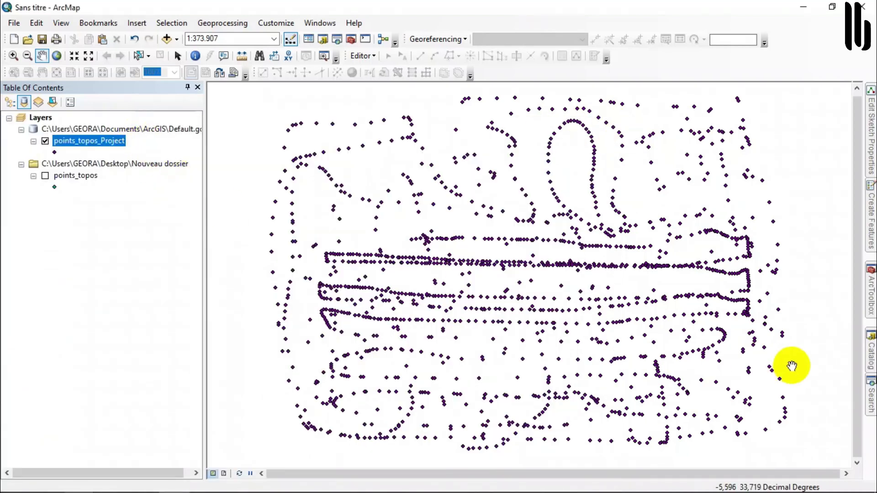
Step: Search for kriging and open the Spatial Analyst Kriging tool to choose its input point features
{"action": "left_click", "coordinate": [870, 392]}
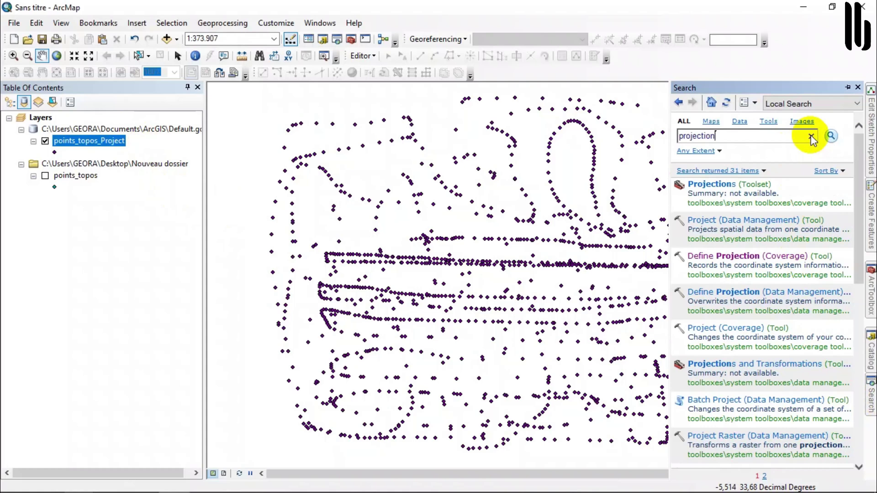
{"action": "left_click_drag", "start_coordinate": [799, 136], "coordinate": [658, 157]}
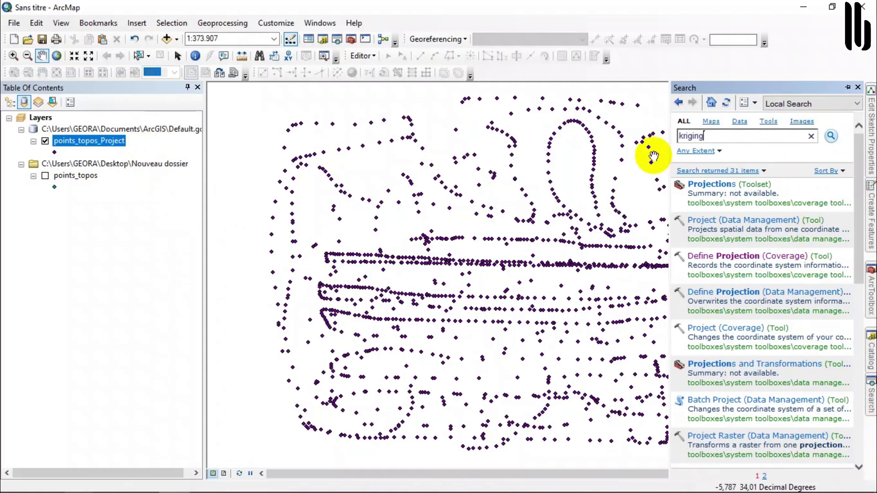
{"action": "key", "text": "Return"}
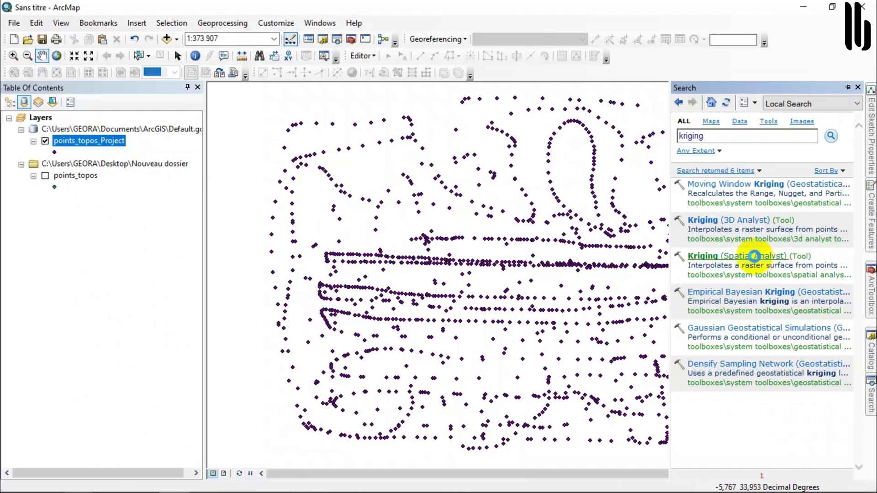
{"action": "left_click", "coordinate": [754, 256]}
{"action": "left_click", "coordinate": [541, 149]}
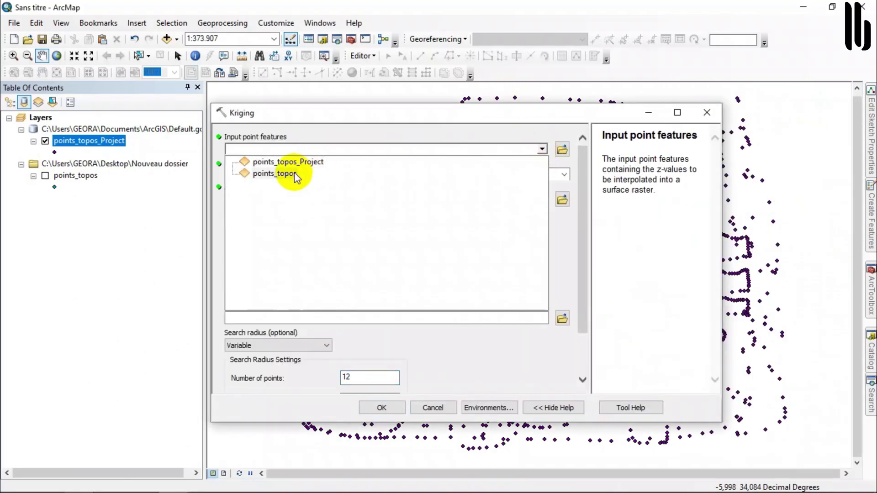
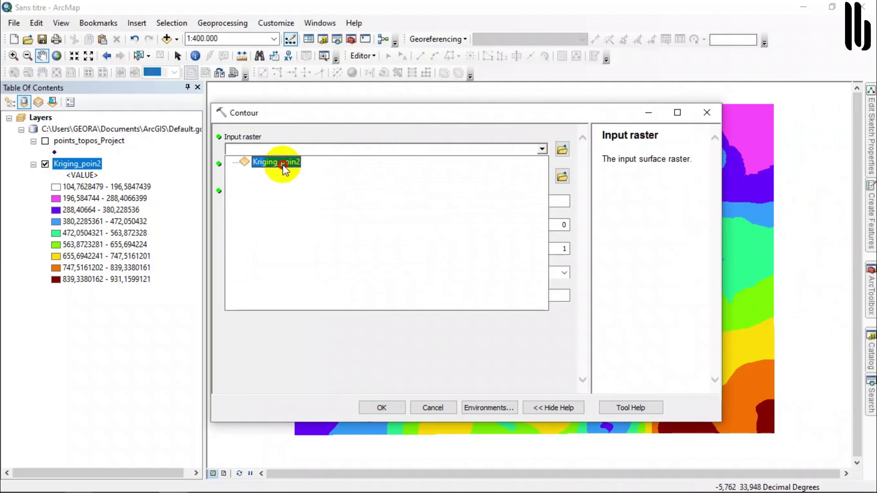
Step: Generate contour lines from the Kriging_poin2 raster with an interval of 10 and a base contour of 0
{"action": "left_click", "coordinate": [552, 202]}
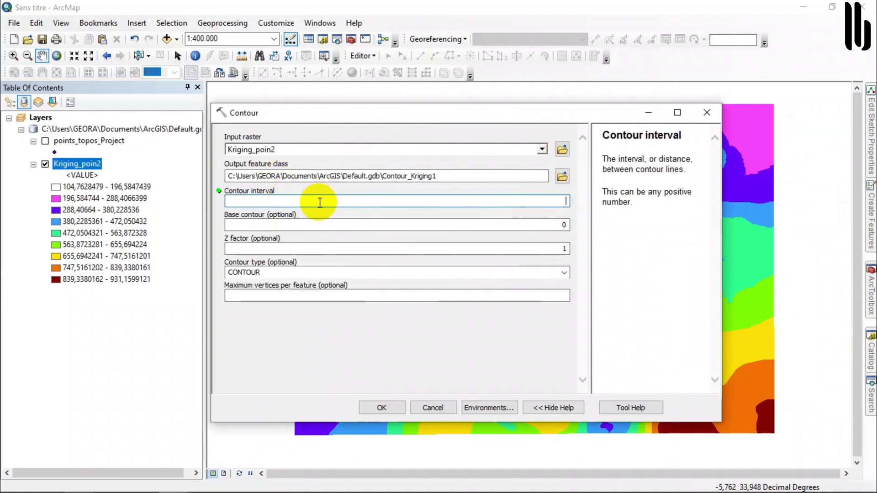
{"action": "left_click", "coordinate": [308, 226]}
{"action": "left_click", "coordinate": [323, 333]}
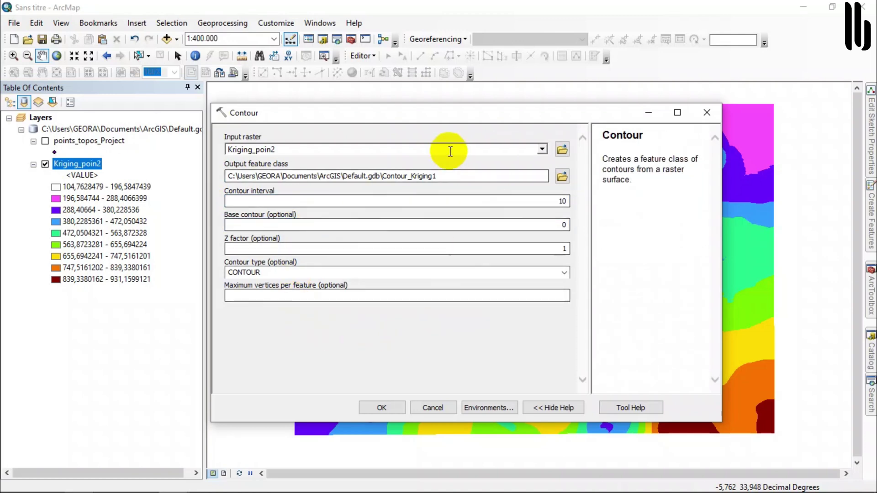
{"action": "left_click", "coordinate": [379, 406]}
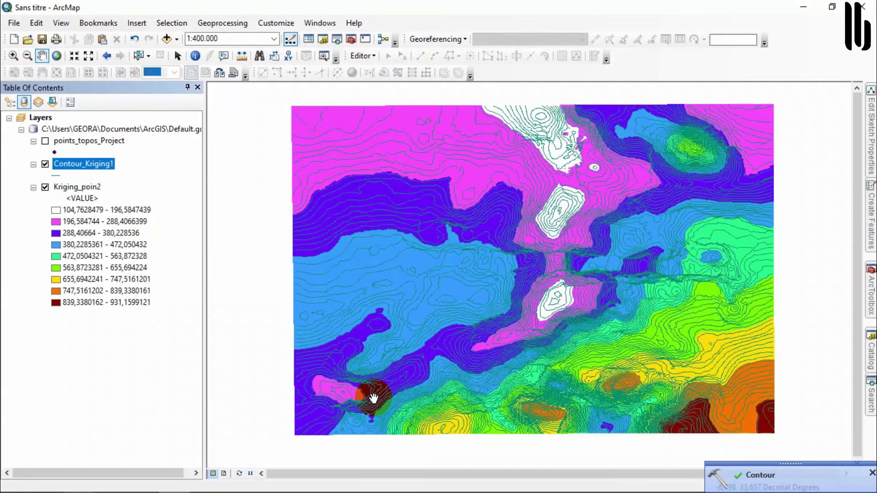
Step: Hide the Kriging_poin2 raster and turn on labels for the Contour_Kriging1 layer using the Contour field
{"action": "left_click", "coordinate": [45, 188]}
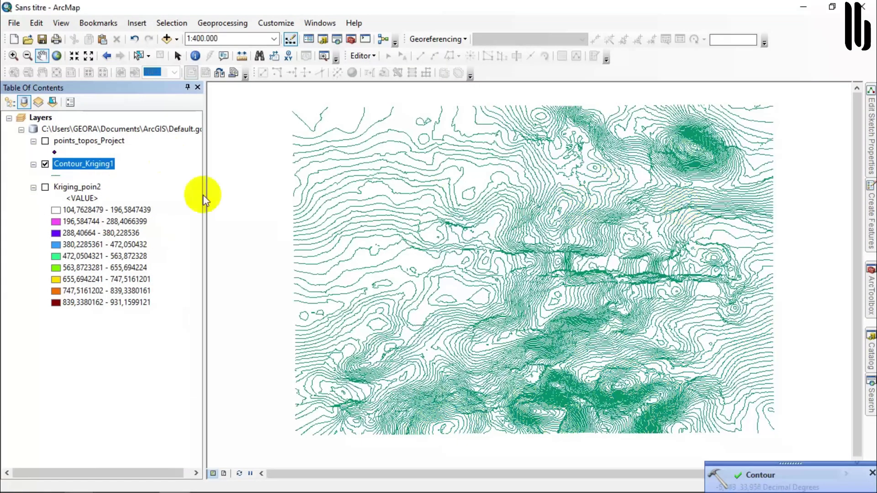
{"action": "right_click", "coordinate": [85, 164]}
{"action": "left_click", "coordinate": [149, 412]}
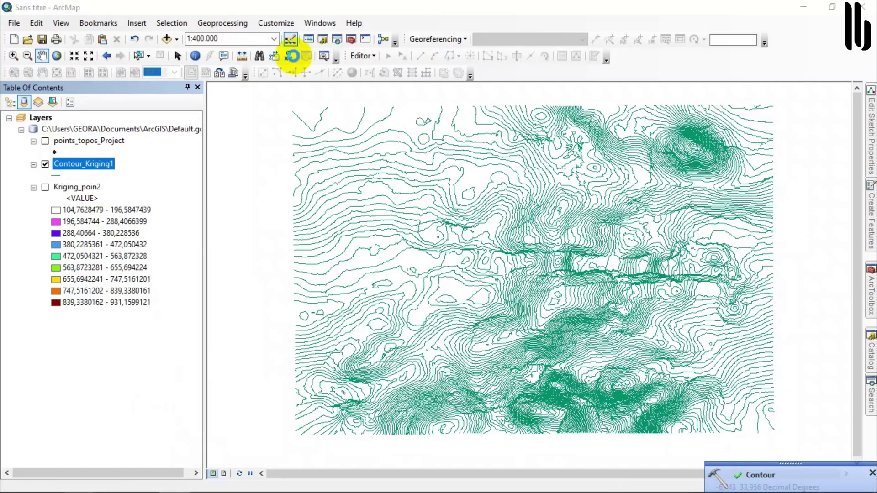
{"action": "left_click", "coordinate": [372, 96]}
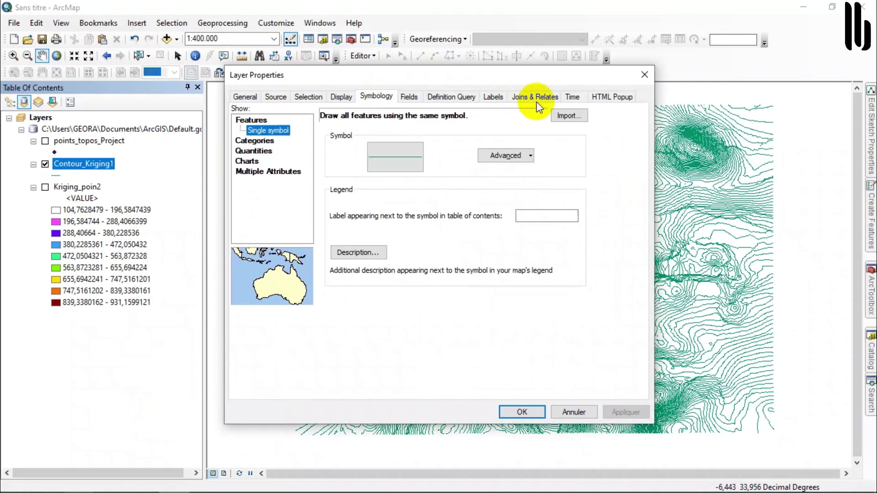
{"action": "left_click", "coordinate": [493, 96]}
{"action": "left_click", "coordinate": [242, 114]}
{"action": "left_click", "coordinate": [484, 198]}
{"action": "left_click", "coordinate": [389, 228]}
Step: Set the contour label font size to 7 and apply the Contour_Kriging1 layer properties
{"action": "left_click", "coordinate": [510, 232]}
{"action": "left_click", "coordinate": [489, 248]}
{"action": "left_click", "coordinate": [618, 413]}
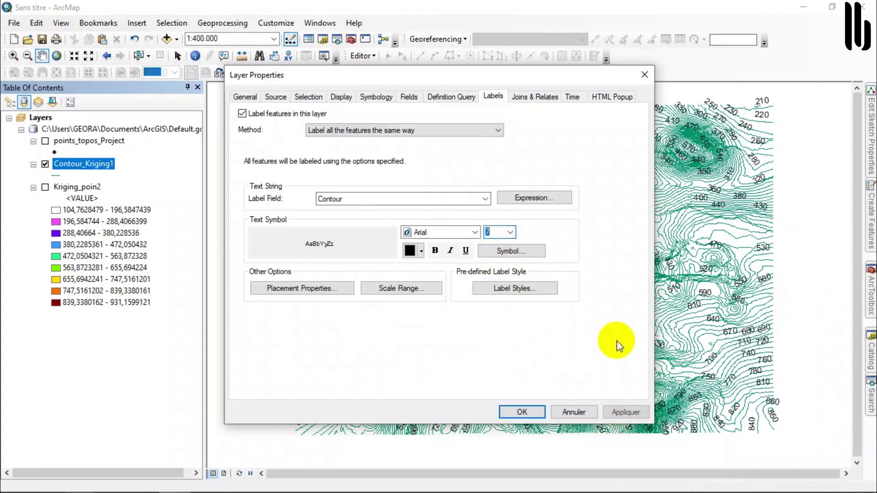
{"action": "left_click", "coordinate": [618, 411]}
{"action": "left_click", "coordinate": [246, 97]}
{"action": "left_click", "coordinate": [252, 279]}
{"action": "left_click", "coordinate": [521, 412]}
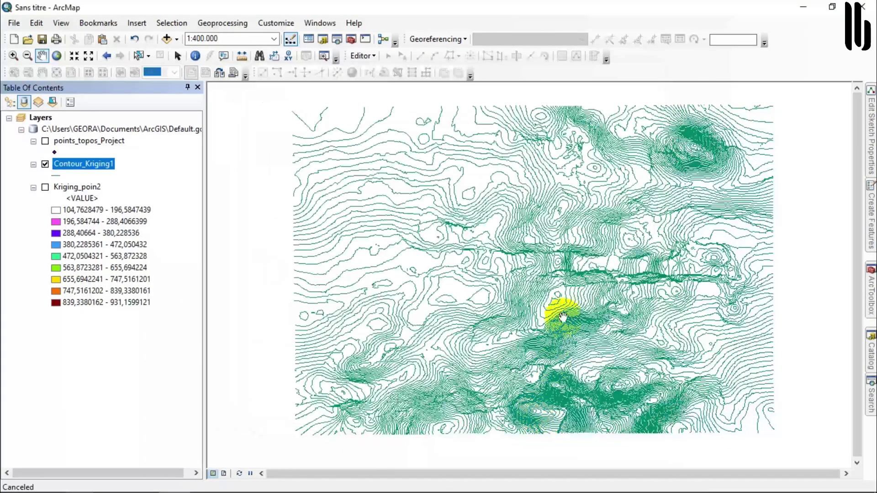
Step: Generate a second contour layer from the Kriging_poin2 raster with the Spatial Analyst Contour tool, and hide the first contour layer
{"action": "scroll", "coordinate": [399, 231], "scroll_direction": "down", "scroll_amount": 2}
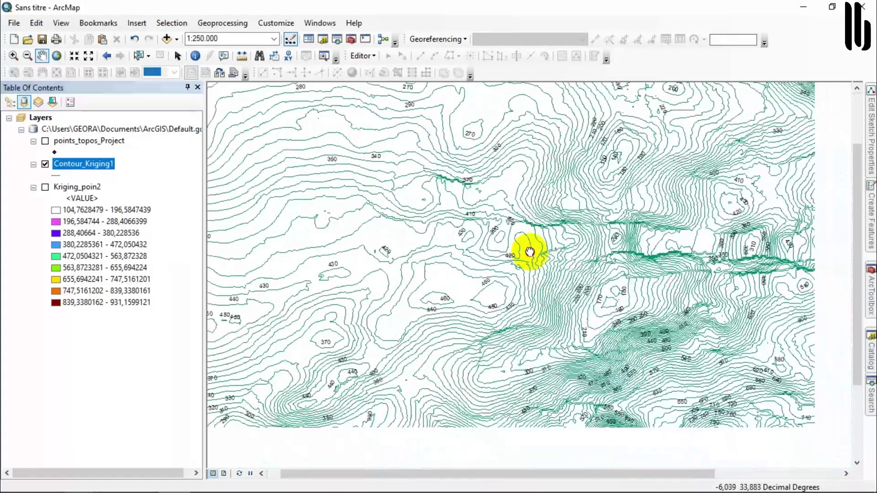
{"action": "scroll", "coordinate": [519, 233], "scroll_direction": "down", "scroll_amount": 1}
{"action": "scroll", "coordinate": [514, 240], "scroll_direction": "up", "scroll_amount": 2}
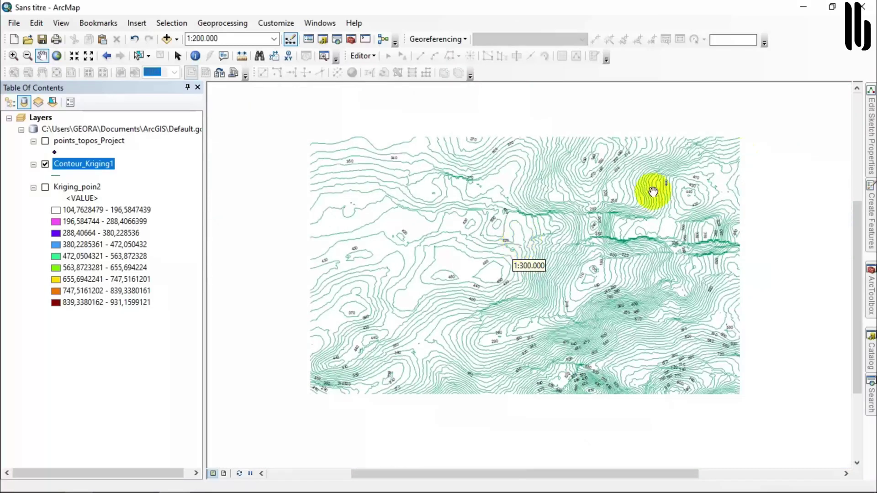
{"action": "left_click", "coordinate": [870, 393]}
{"action": "left_click", "coordinate": [758, 220]}
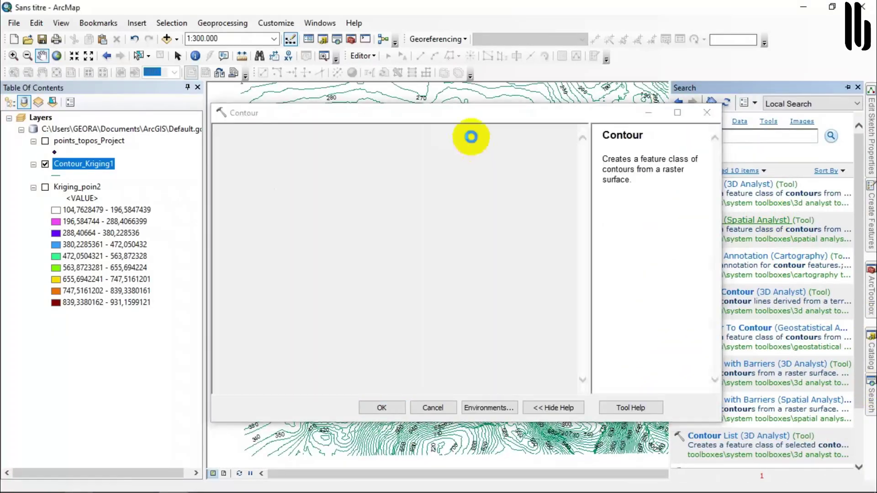
{"action": "left_click", "coordinate": [542, 149]}
{"action": "left_click", "coordinate": [292, 162]}
{"action": "left_click", "coordinate": [323, 202]}
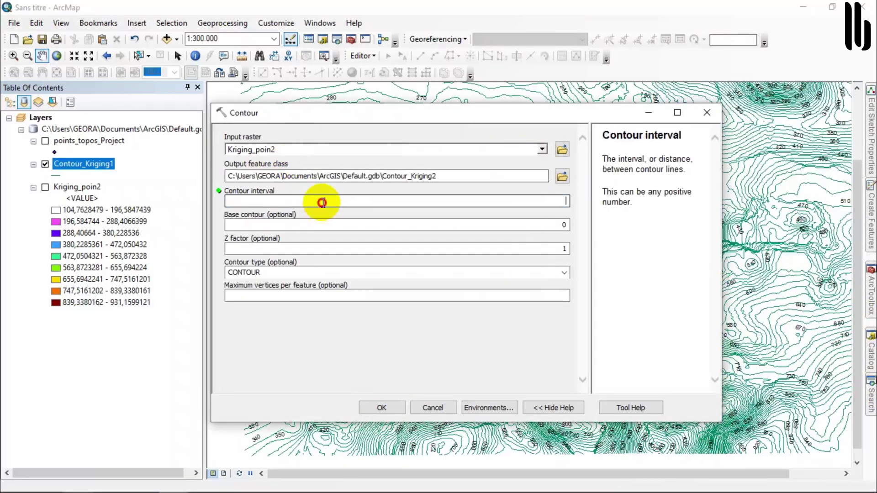
{"action": "left_click", "coordinate": [388, 405]}
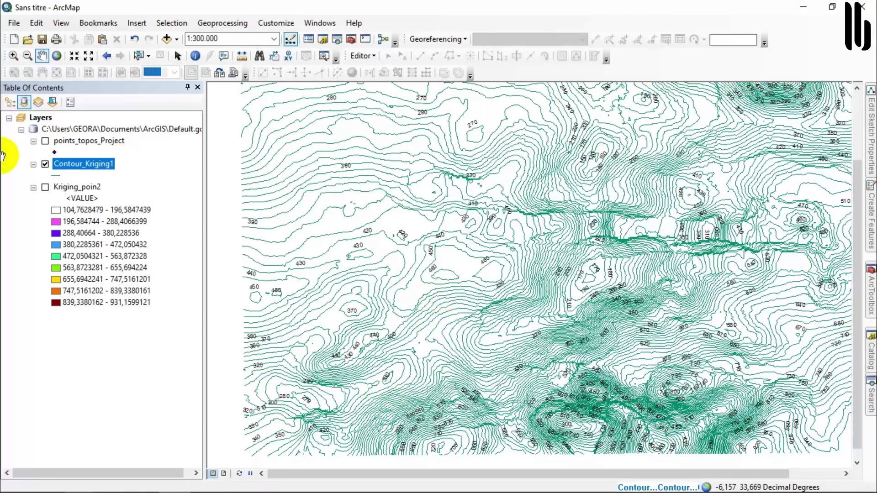
{"action": "left_click", "coordinate": [45, 186]}
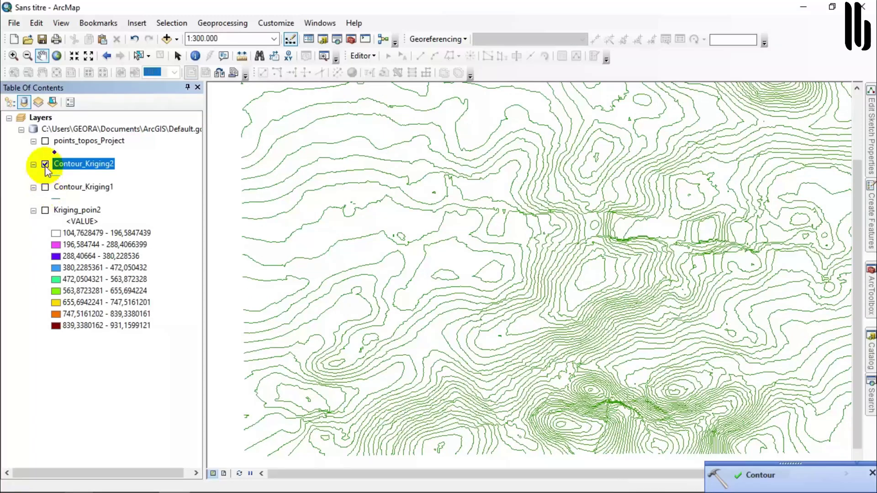
Step: Turn on labels for the Contour_Kriging2 layer using the Contour field and apply the layer properties
{"action": "right_click", "coordinate": [64, 172]}
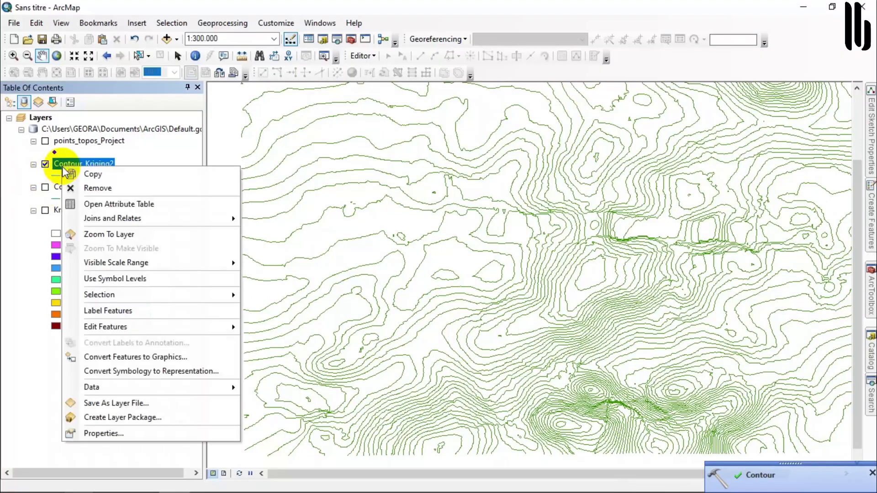
{"action": "left_click", "coordinate": [119, 435]}
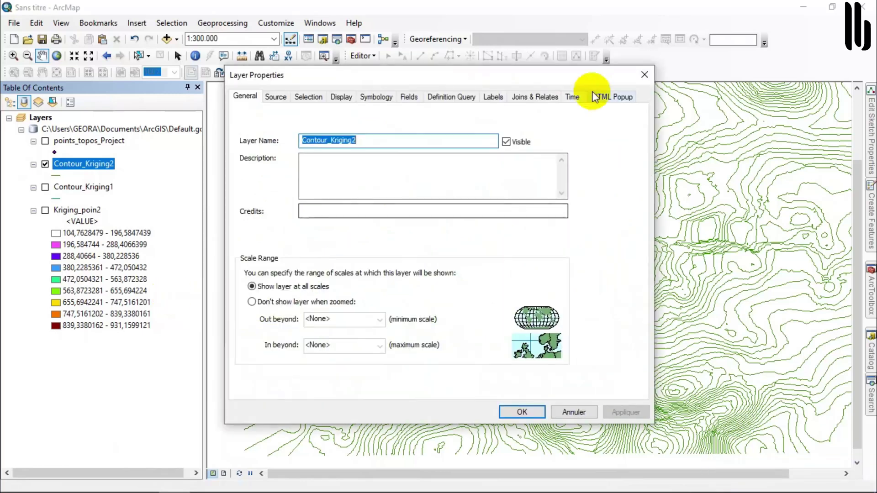
{"action": "left_click", "coordinate": [485, 97]}
{"action": "left_click", "coordinate": [331, 204]}
{"action": "left_click", "coordinate": [329, 218]}
{"action": "left_click", "coordinate": [242, 113]}
{"action": "left_click", "coordinate": [616, 413]}
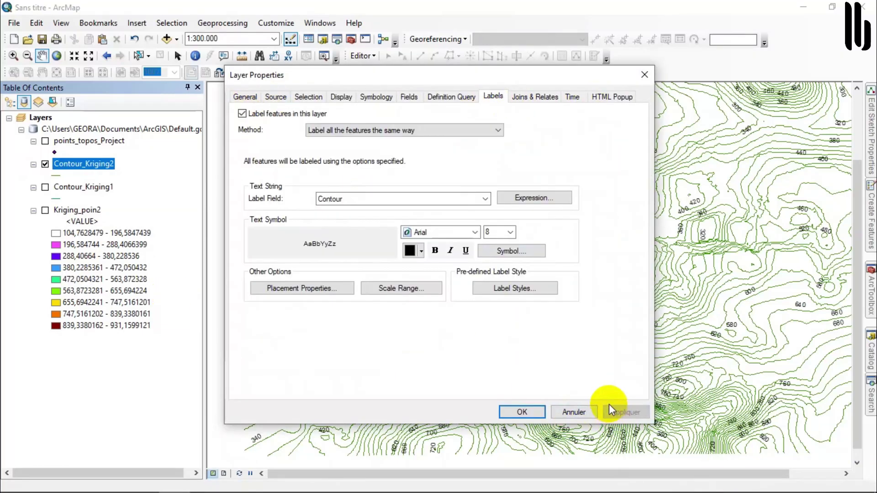
{"action": "left_click", "coordinate": [254, 95]}
{"action": "left_click", "coordinate": [292, 277]}
{"action": "left_click", "coordinate": [521, 412]}
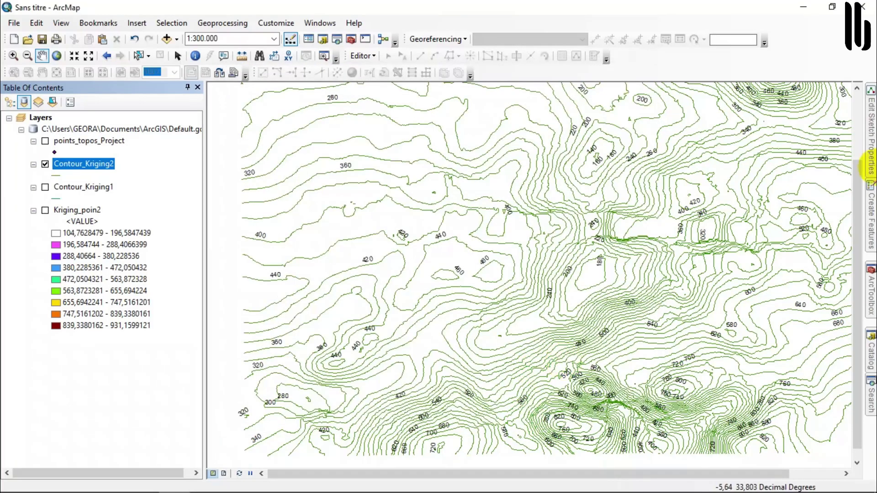
Step: Search for the 3D Analyst TIN toolset and open the Create TIN tool
{"action": "left_click", "coordinate": [869, 395]}
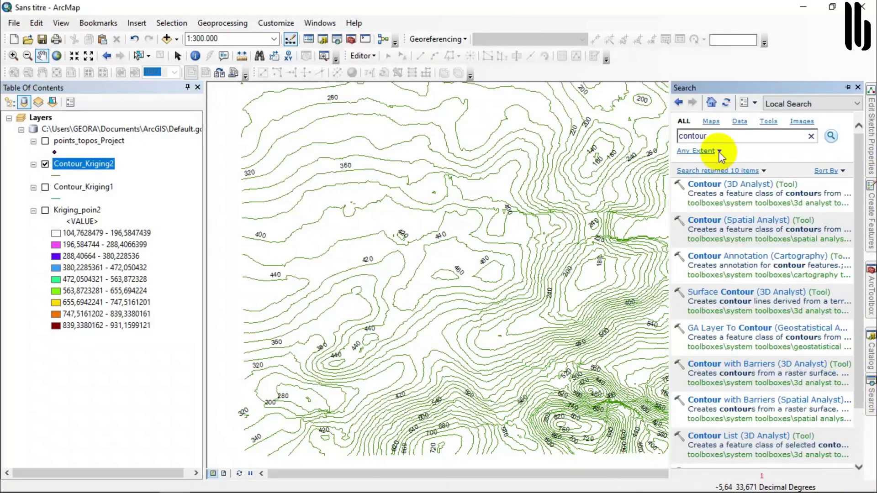
{"action": "left_click", "coordinate": [811, 138]}
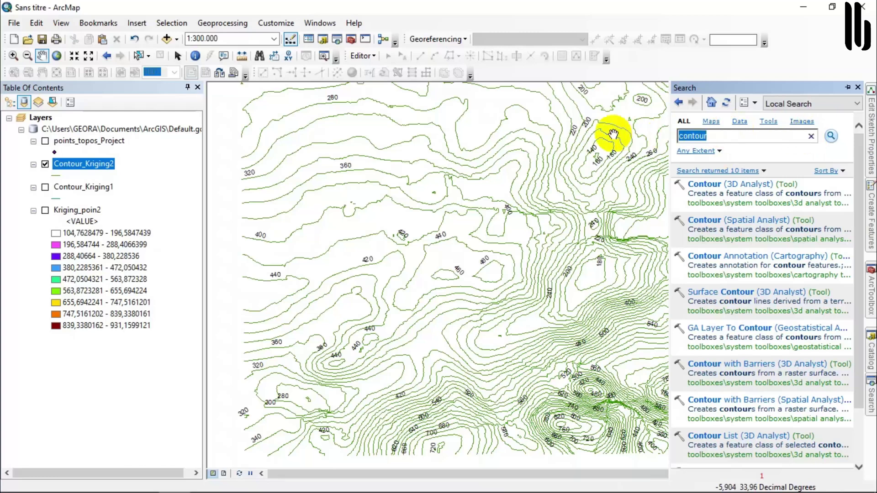
{"action": "key", "text": "Return"}
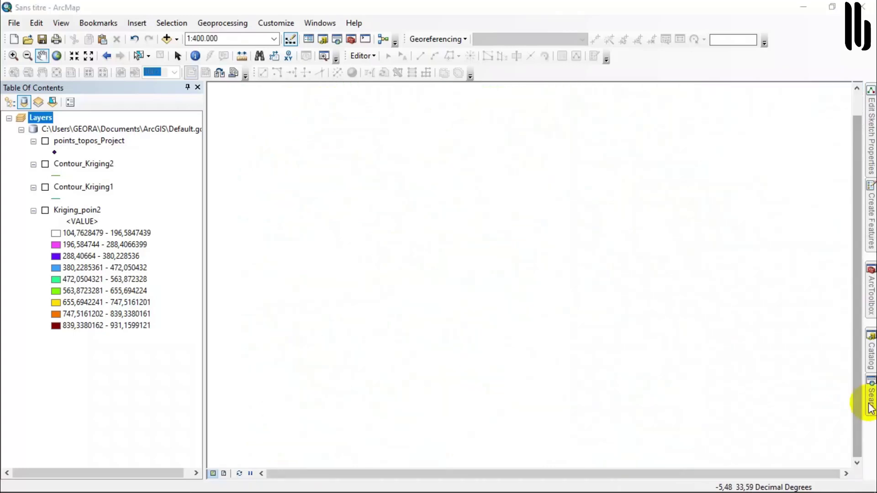
{"action": "mouse_move", "coordinate": [867, 398]}
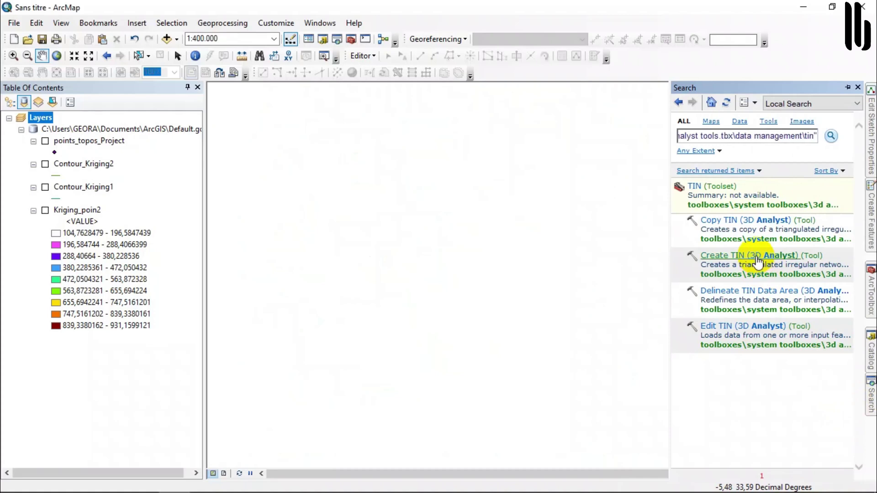
{"action": "left_click", "coordinate": [730, 259]}
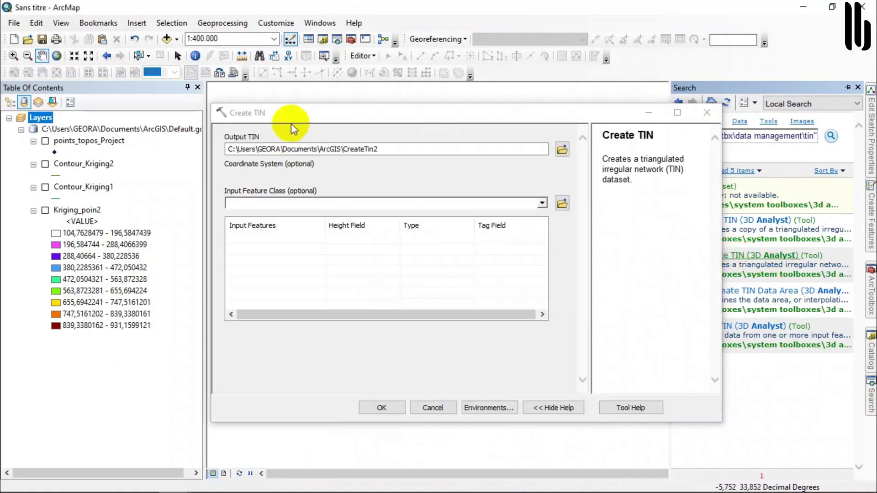
Step: Create the TIN CreateTin2 in the ArcGIS documents folder from the kriging contour lines
{"action": "left_click", "coordinate": [562, 176]}
{"action": "left_click", "coordinate": [385, 182]}
{"action": "left_click", "coordinate": [542, 429]}
{"action": "left_click", "coordinate": [542, 202]}
{"action": "left_click", "coordinate": [282, 238]}
{"action": "left_click", "coordinate": [542, 203]}
{"action": "left_click", "coordinate": [336, 206]}
{"action": "left_click", "coordinate": [479, 201]}
{"action": "left_click", "coordinate": [315, 217]}
{"action": "left_click", "coordinate": [542, 203]}
{"action": "left_click", "coordinate": [421, 235]}
{"action": "left_click", "coordinate": [383, 407]}
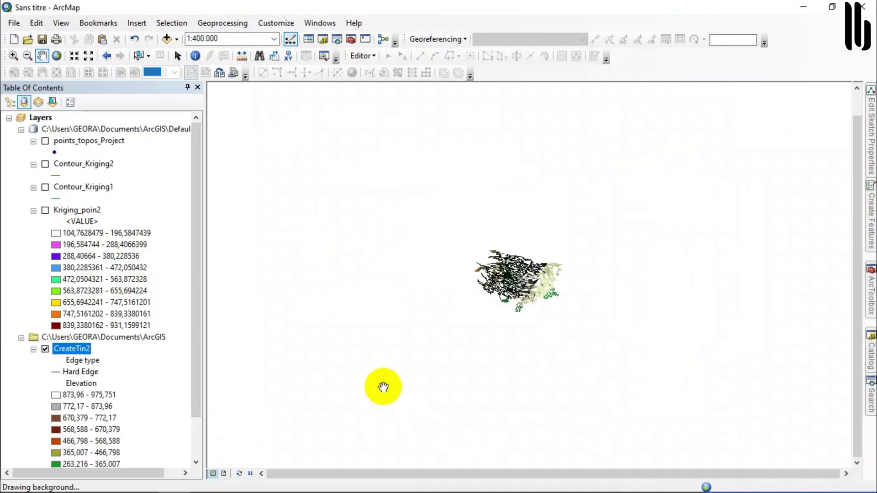
{"action": "scroll", "coordinate": [382, 387], "scroll_direction": "up", "scroll_amount": 4}
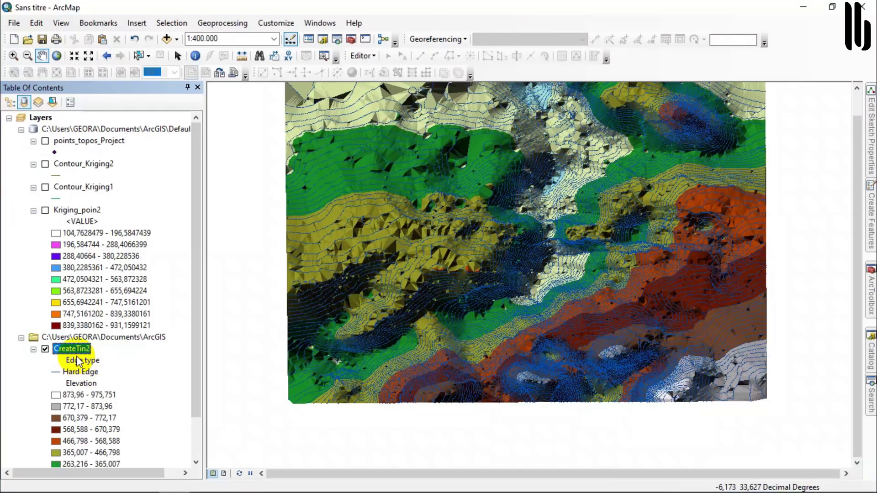
Step: Examine the source, display and field properties of the CreateTin2 layer, and close them without changes
{"action": "left_click_drag", "start_coordinate": [200, 270], "coordinate": [200, 323]}
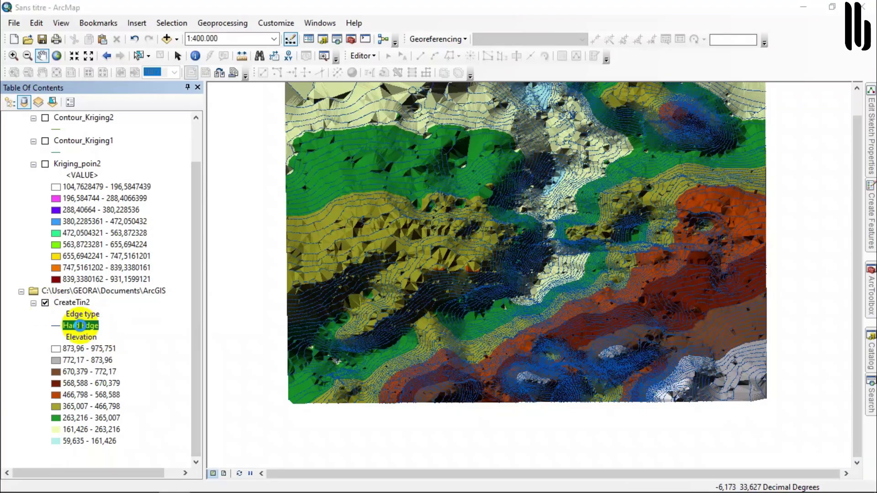
{"action": "double_click", "coordinate": [80, 325]}
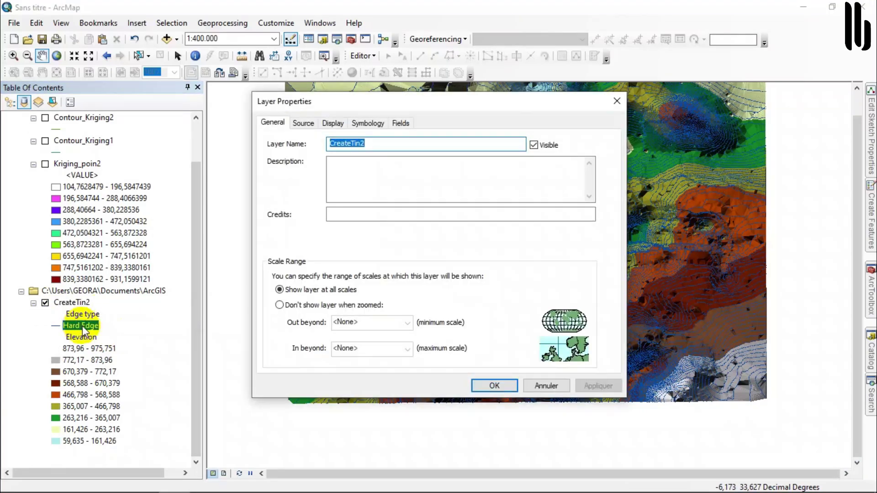
{"action": "left_click", "coordinate": [303, 123]}
{"action": "left_click", "coordinate": [340, 124]}
{"action": "left_click", "coordinate": [401, 122]}
{"action": "left_click", "coordinate": [546, 386]}
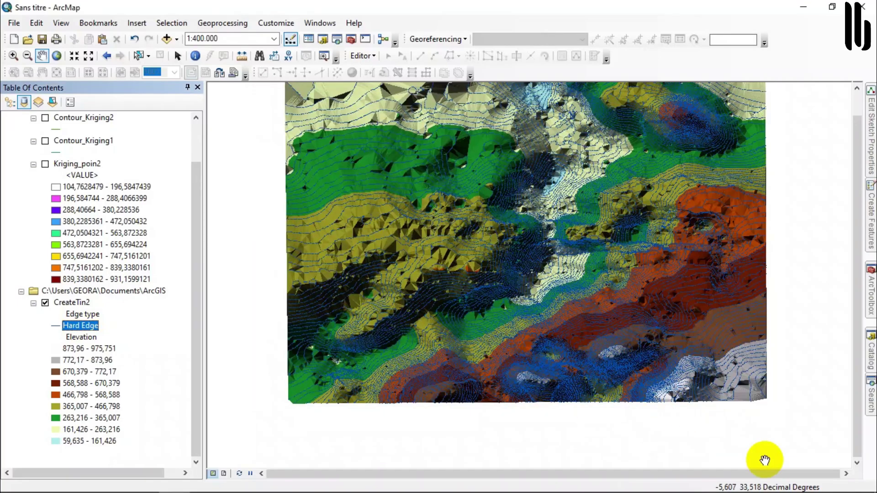